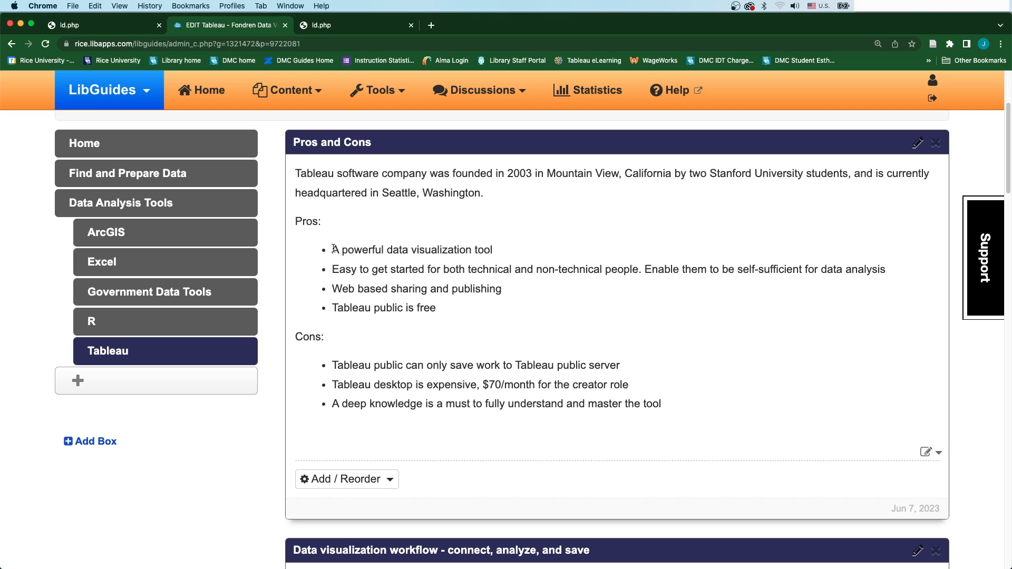
Read through the pros and cons listed for Tableau in the guide, highlighting each bullet point.
drag(334, 249, 496, 254)
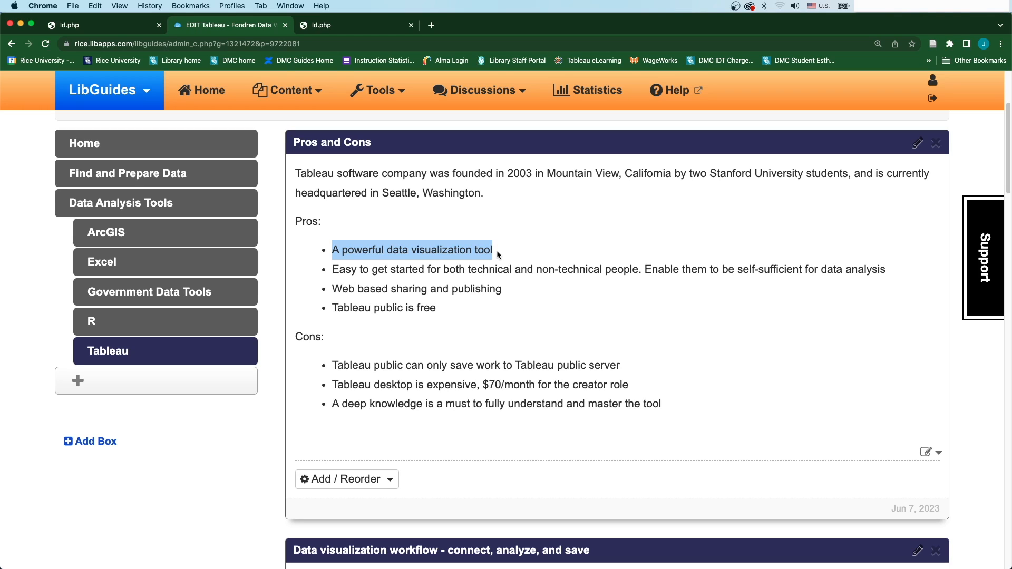
drag(332, 269, 877, 272)
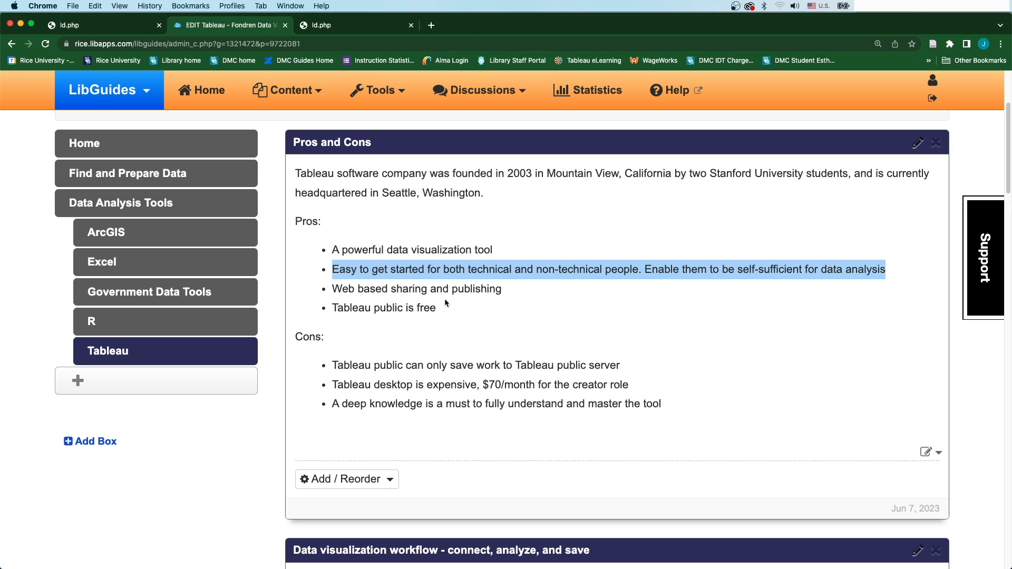
drag(331, 289, 477, 294)
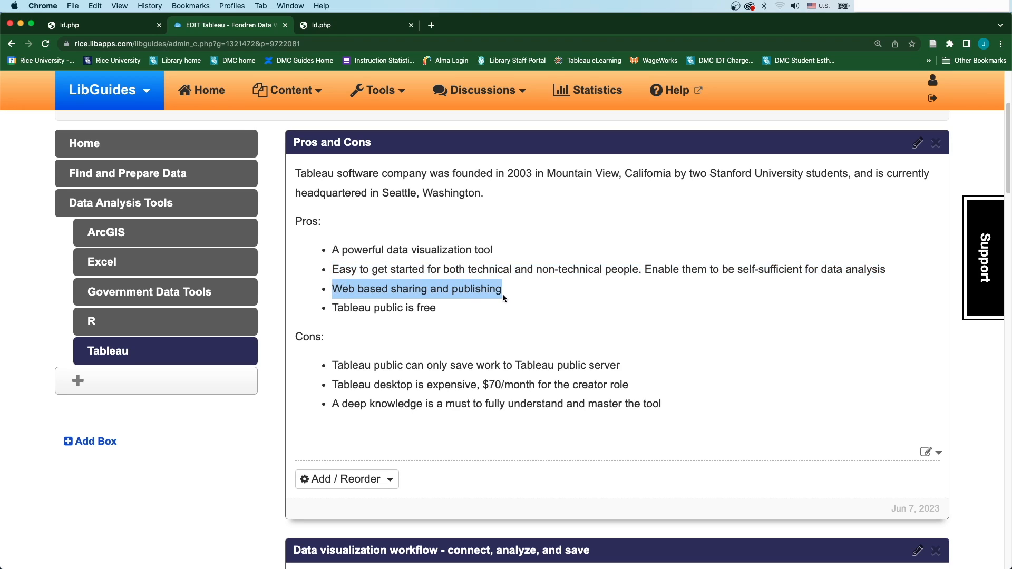
drag(335, 308, 441, 313)
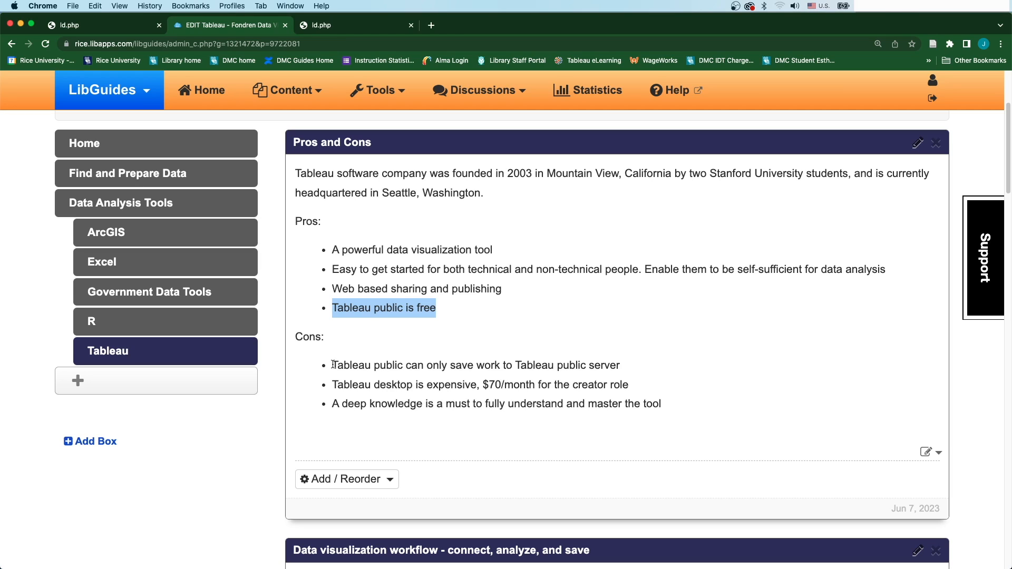
drag(334, 364, 631, 368)
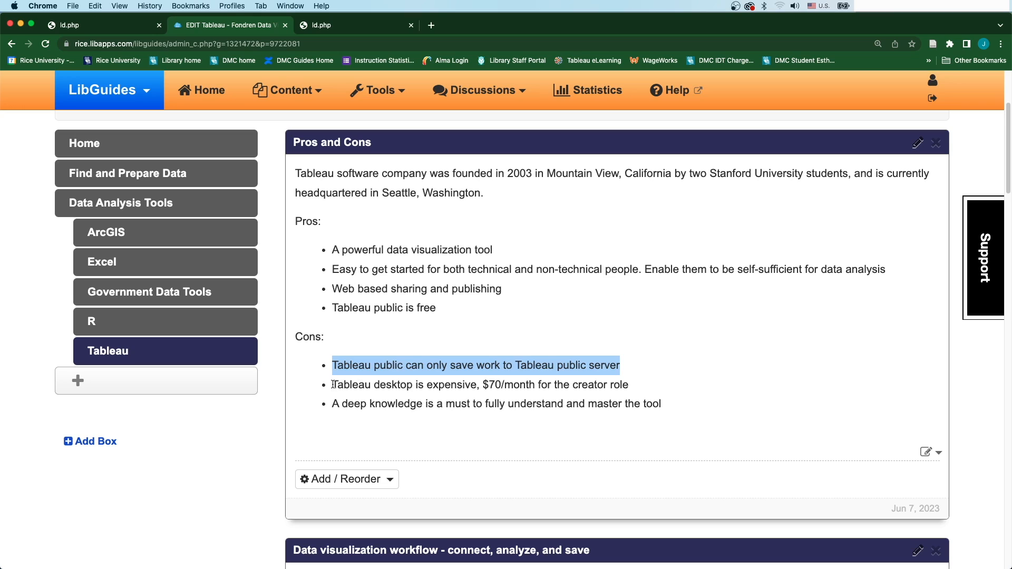
drag(333, 384, 628, 394)
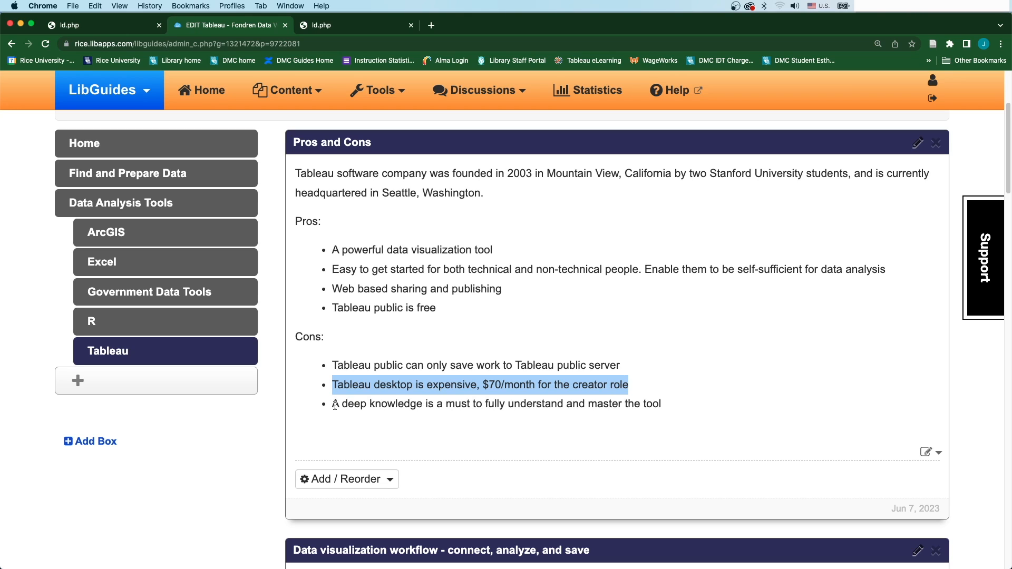
drag(335, 405, 667, 415)
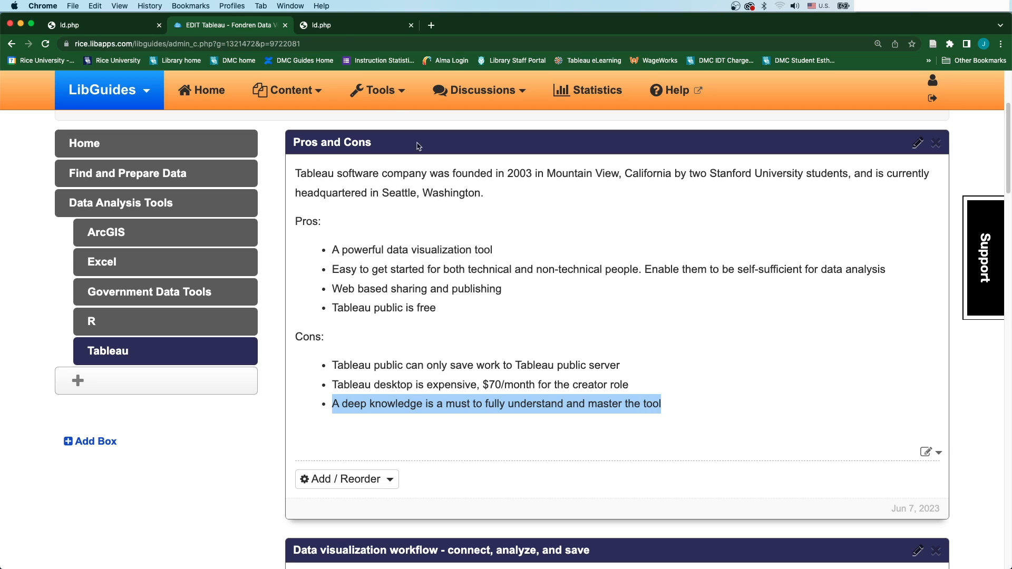
click(348, 27)
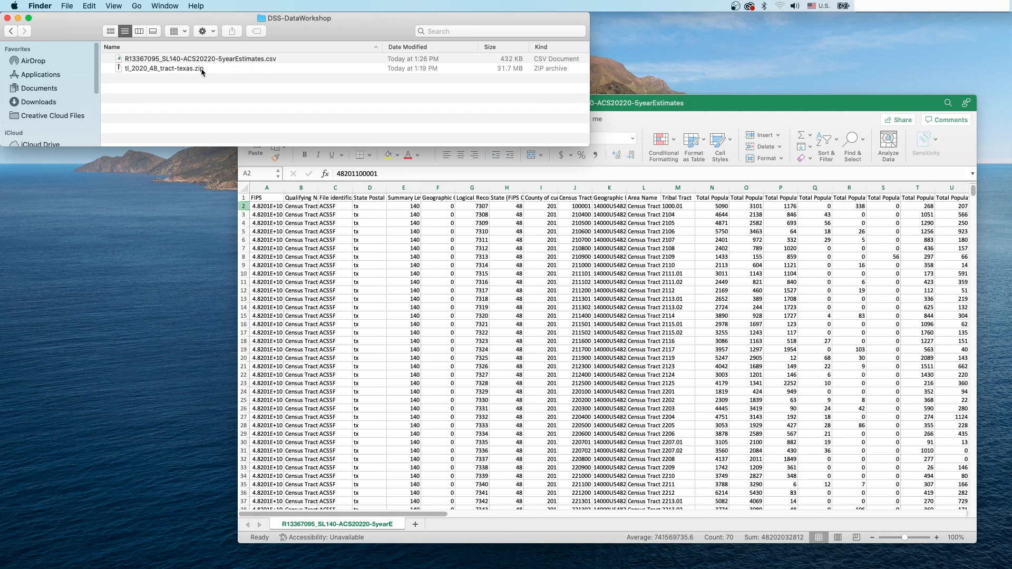
Switch to Excel and examine the census CSV's header row, first tract record and qualifying name column.
click(752, 109)
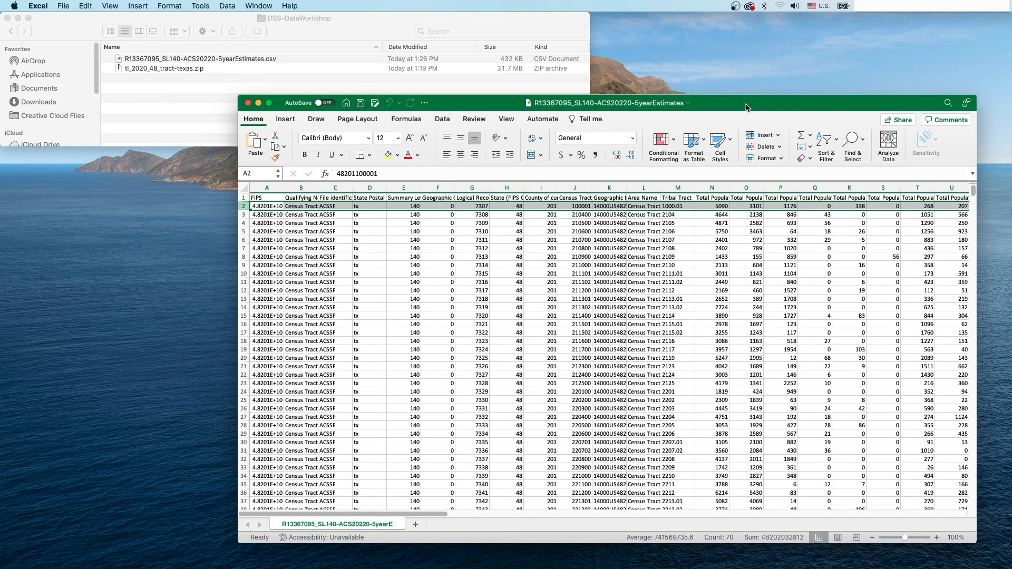
click(244, 198)
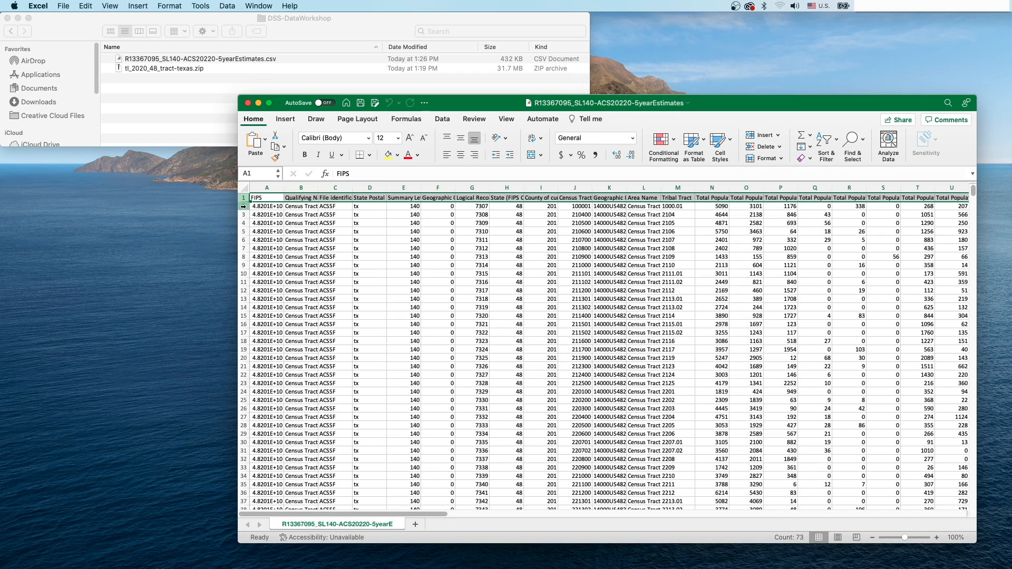
click(244, 206)
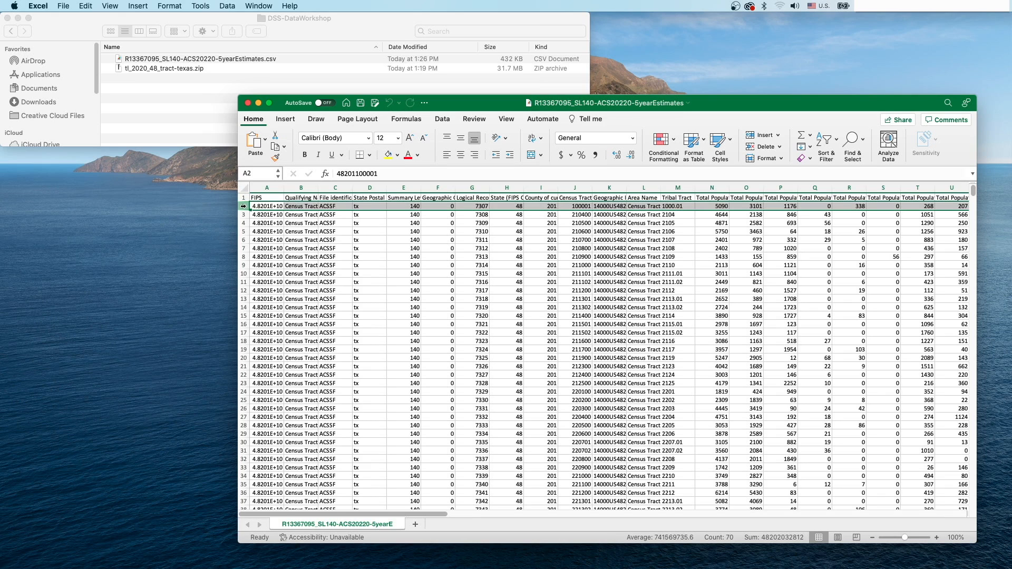
click(299, 187)
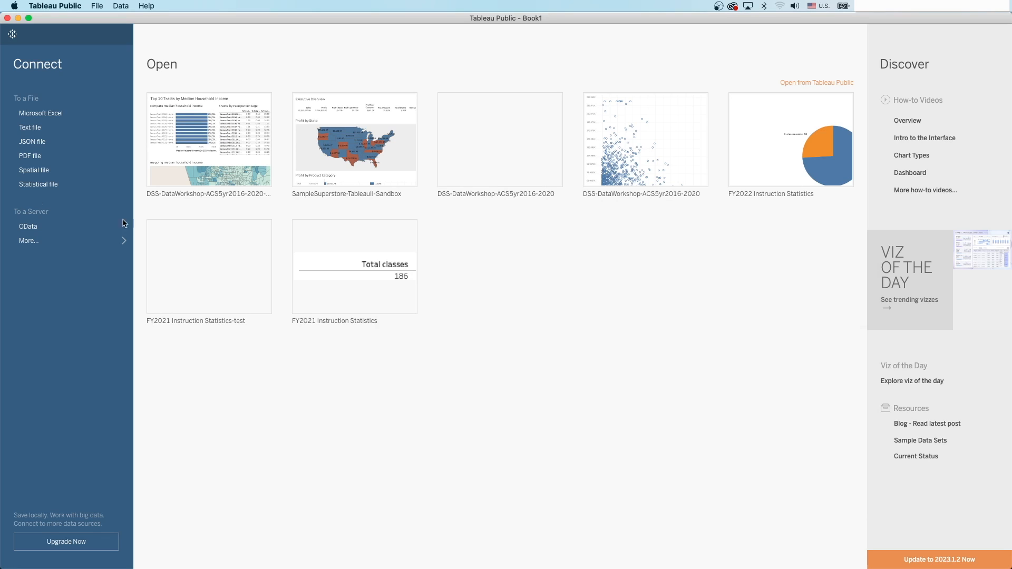
In Tableau Public, connect to the text file R13367095_SL140-ACS20220-5yearEstimates.csv and change the Fips field's data type to String.
click(29, 130)
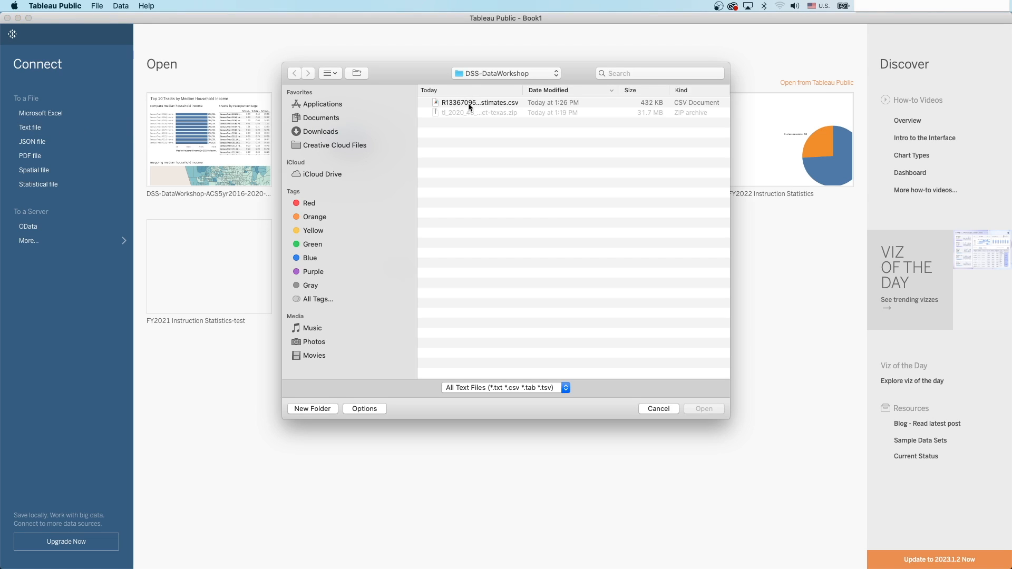
click(459, 104)
click(704, 410)
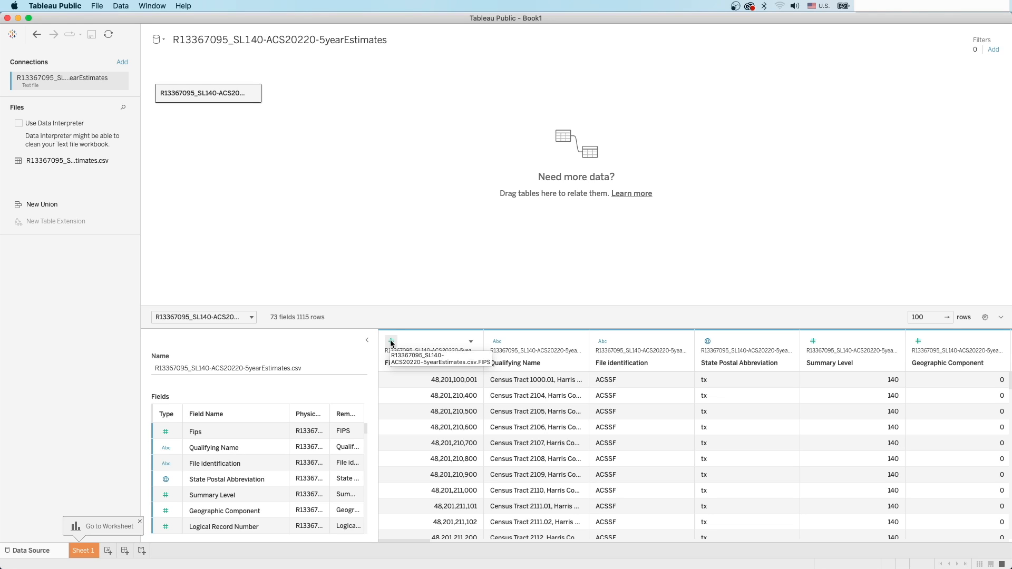
click(391, 342)
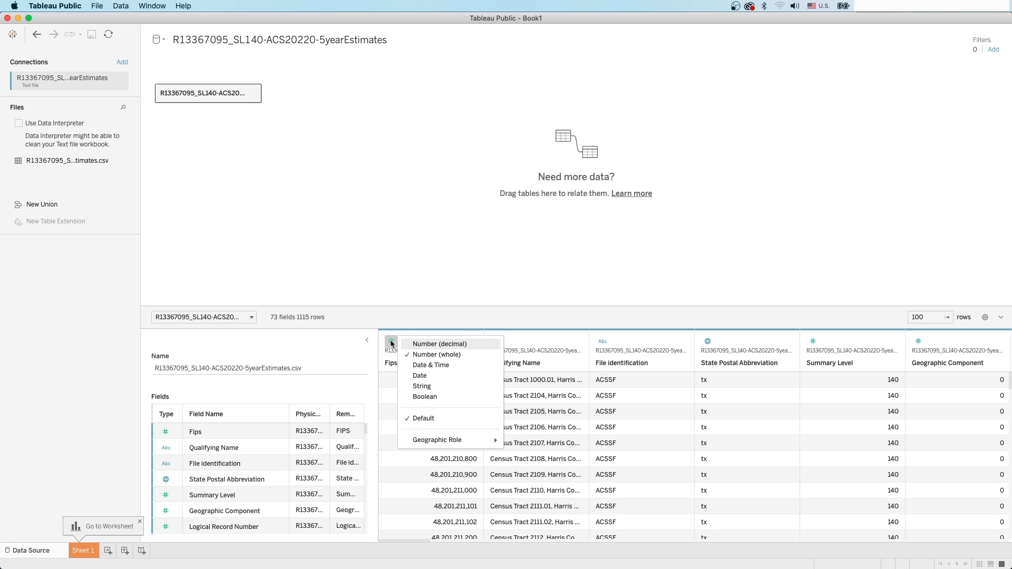
click(432, 387)
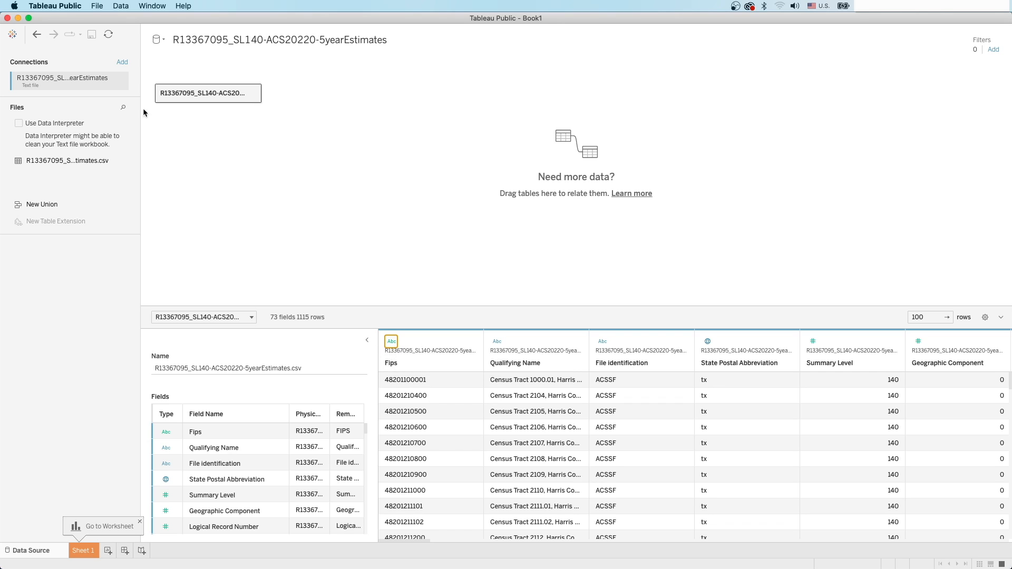
Add a second connection to the spatial file tl_2020_48_tract-texas.zip.
click(122, 62)
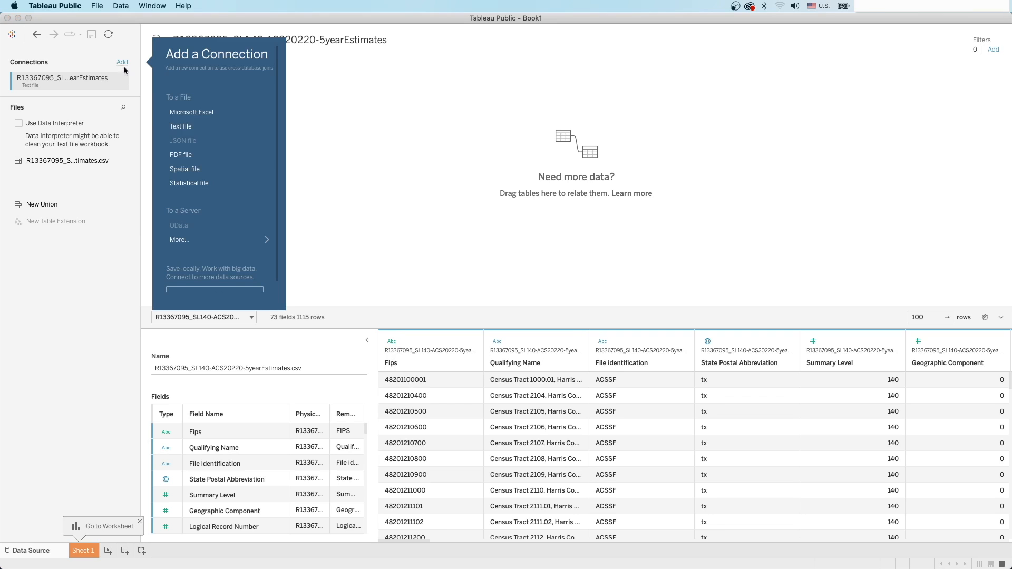
click(192, 174)
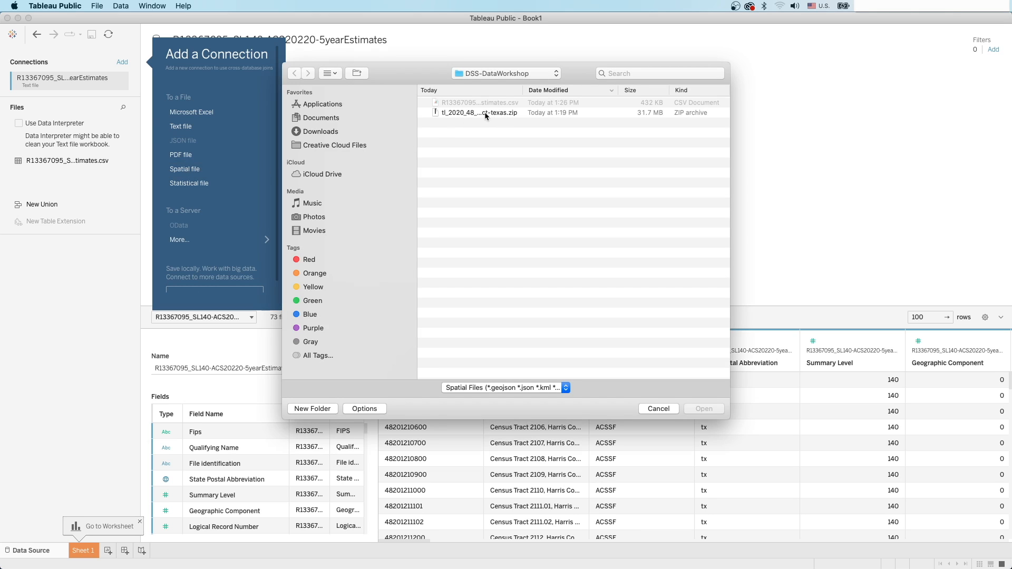
click(484, 113)
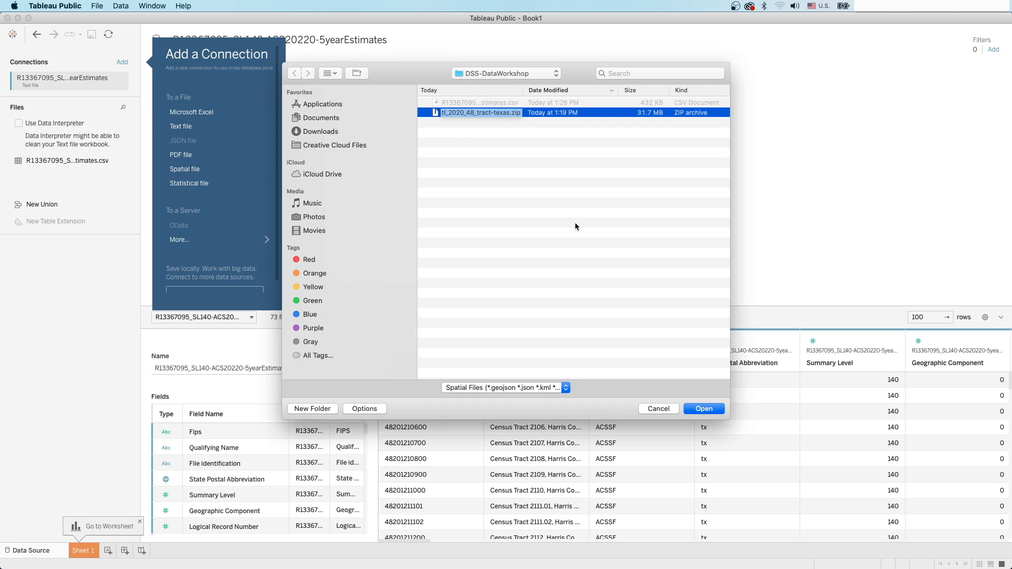
click(705, 409)
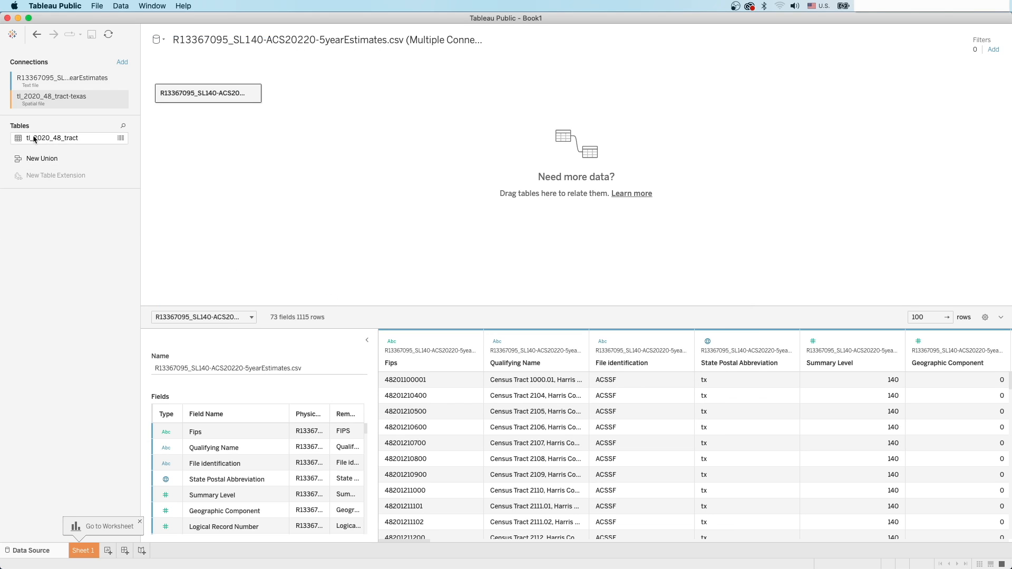
Add the tl_2020_48_tract table to the data model and relate it to the estimates table by Fips = Geoid.
drag(30, 136, 463, 111)
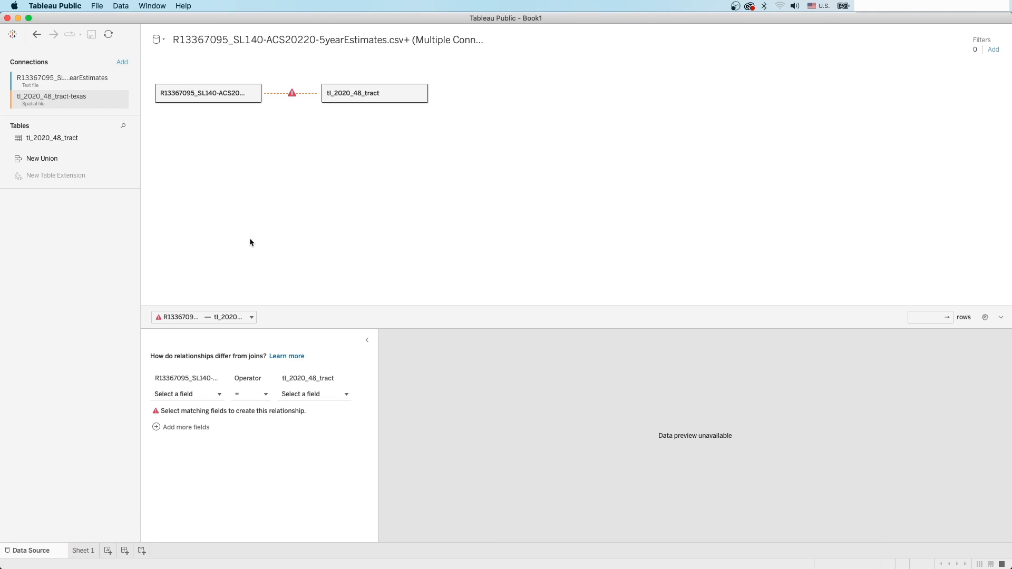
click(174, 395)
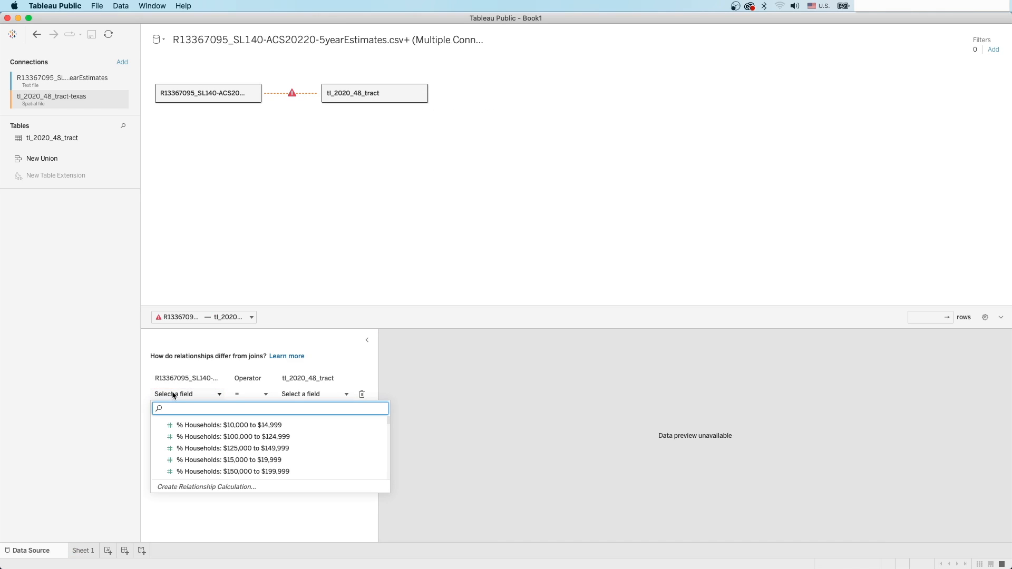
text(fip)
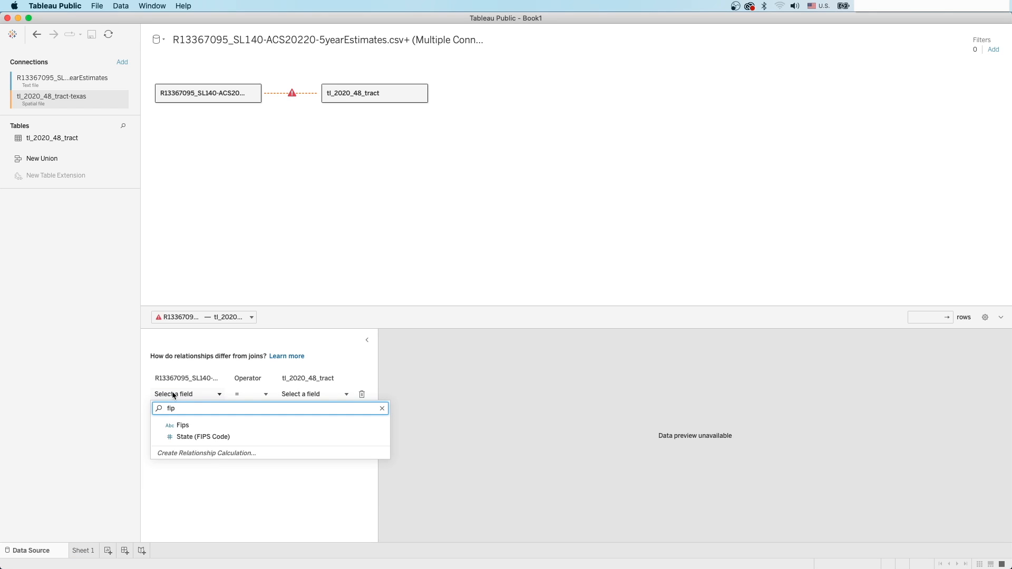
click(298, 394)
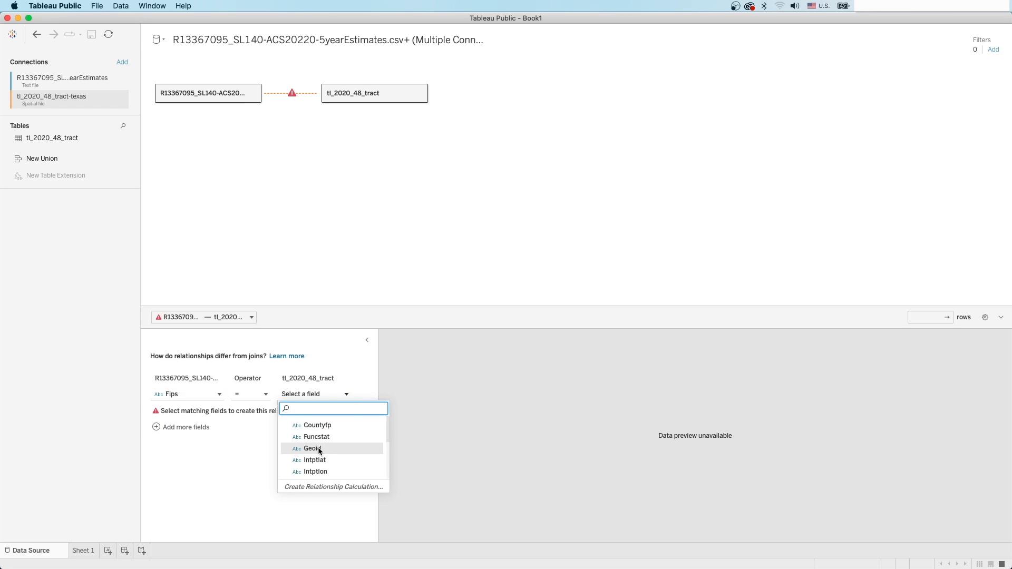
click(318, 449)
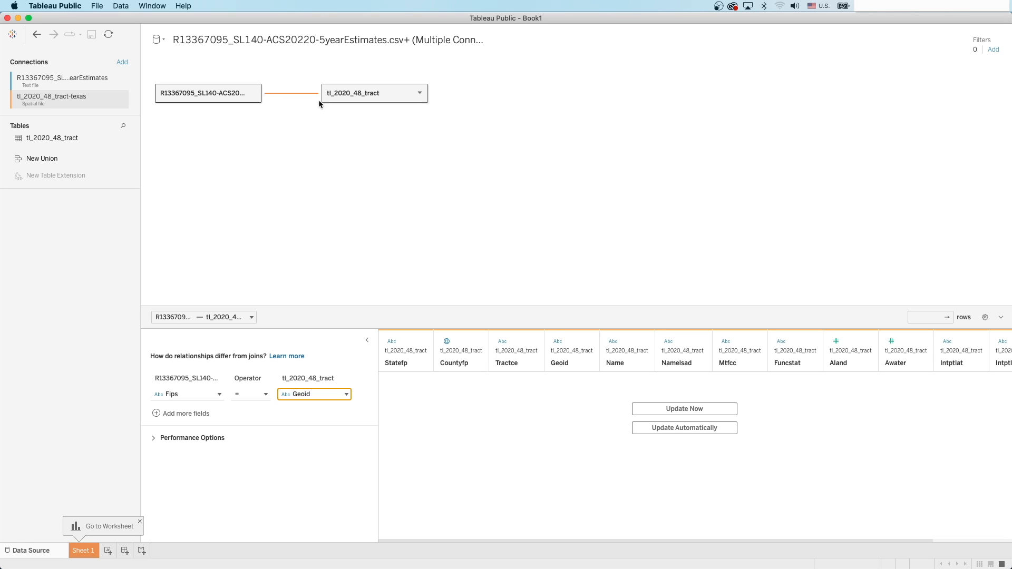
mouse_move(298, 93)
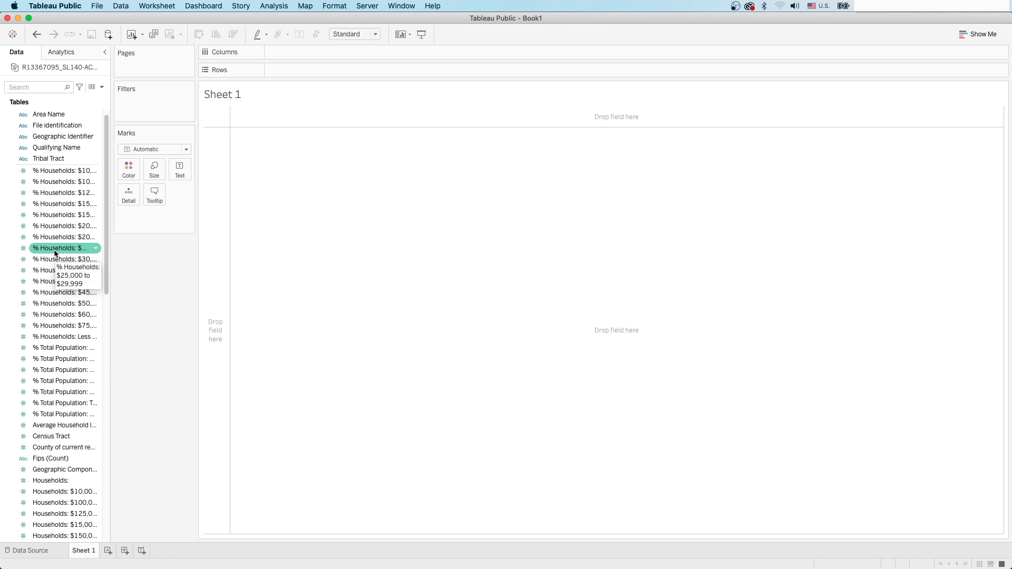
Build a bar chart on Sheet 1 with Median Household Income on Rows and Qualifying Name on Columns.
drag(55, 254, 105, 371)
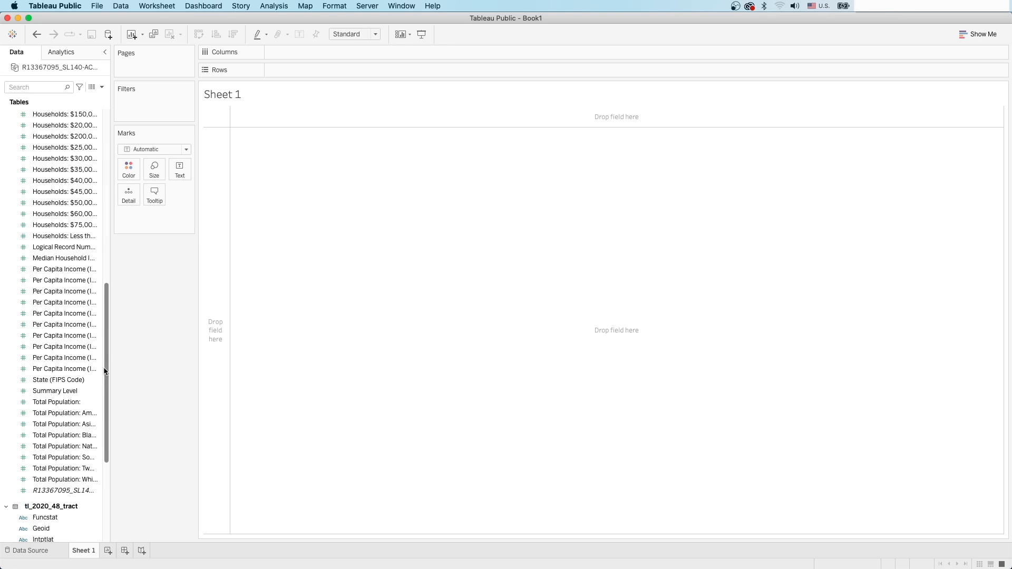
click(70, 259)
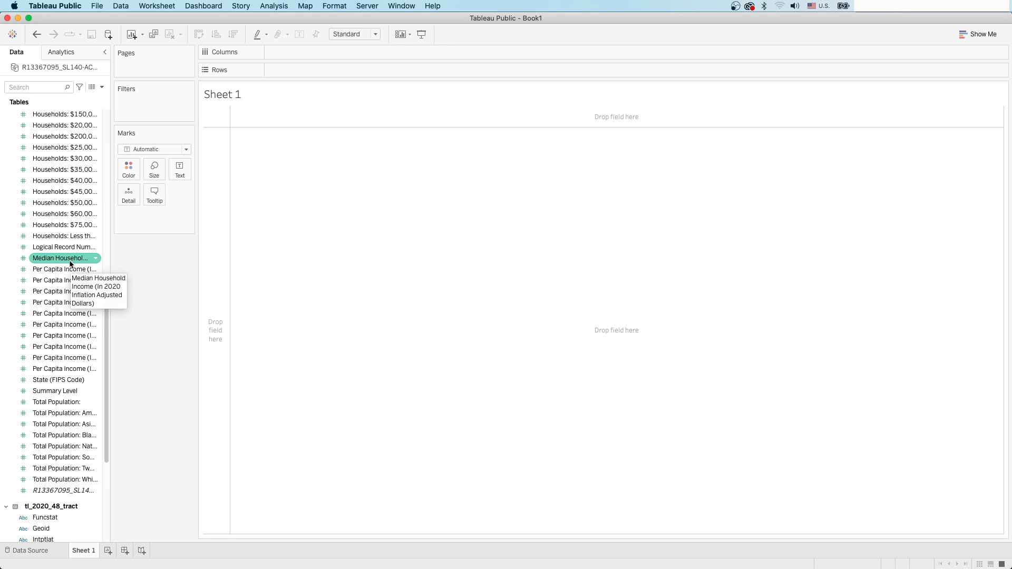
mouse_move(70, 262)
mouse_down()
mouse_move(279, 126)
mouse_move(305, 71)
mouse_up()
scroll(69, 192, up, 10)
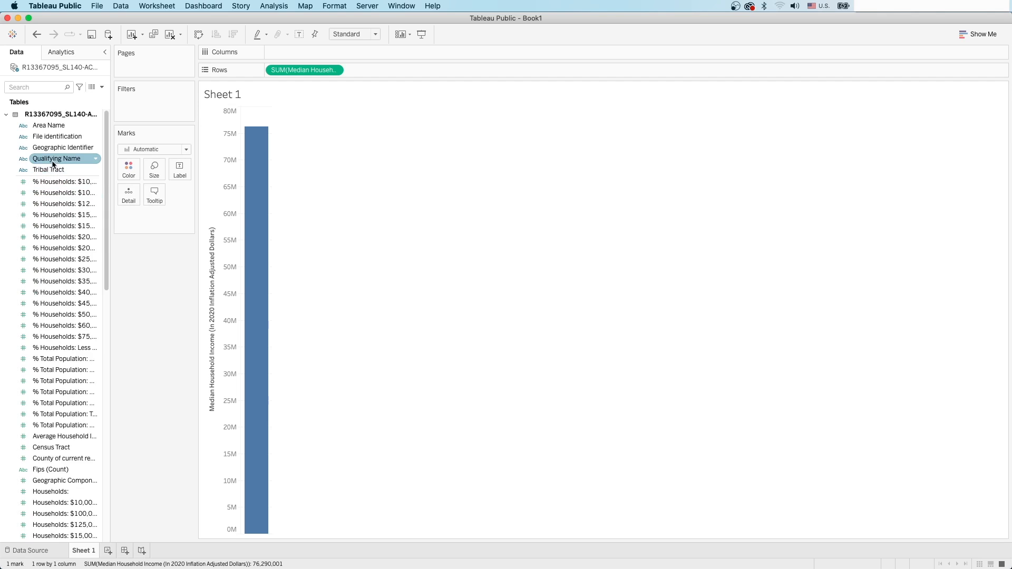
drag(56, 159, 298, 50)
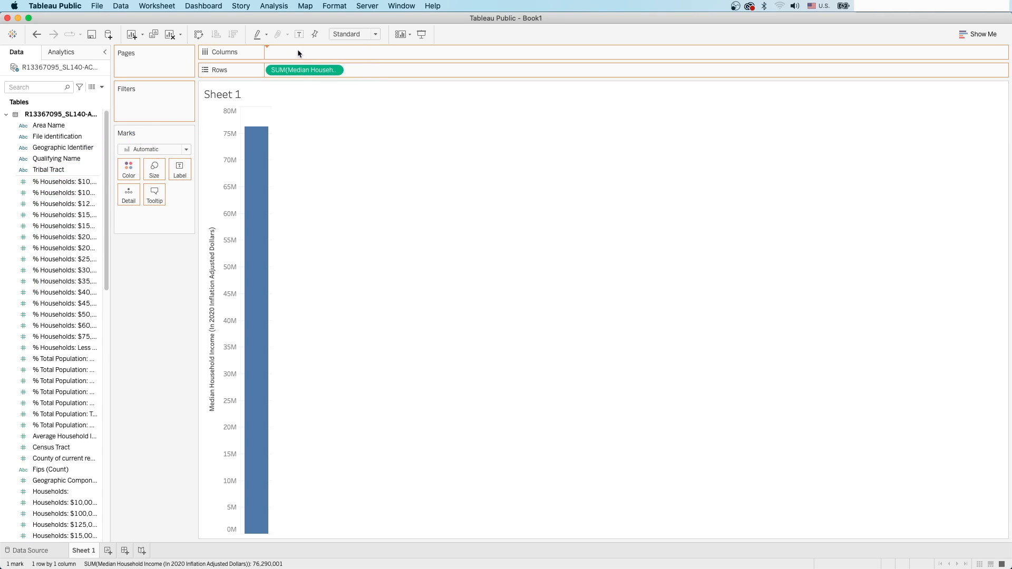
click(509, 289)
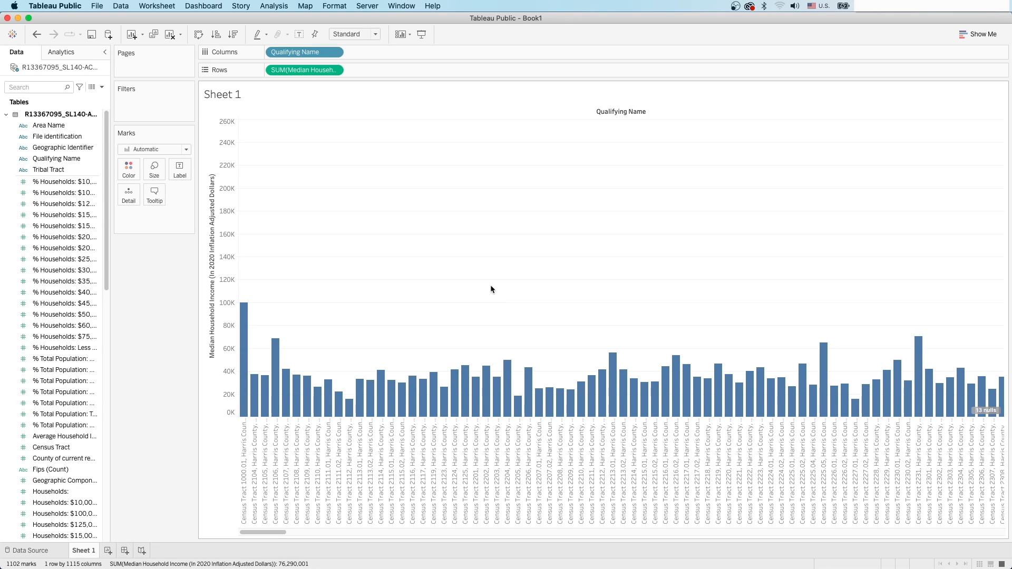
Swap the rows and columns to make the bars horizontal, and sort the census tracts by median household income in descending and ascending order.
click(199, 35)
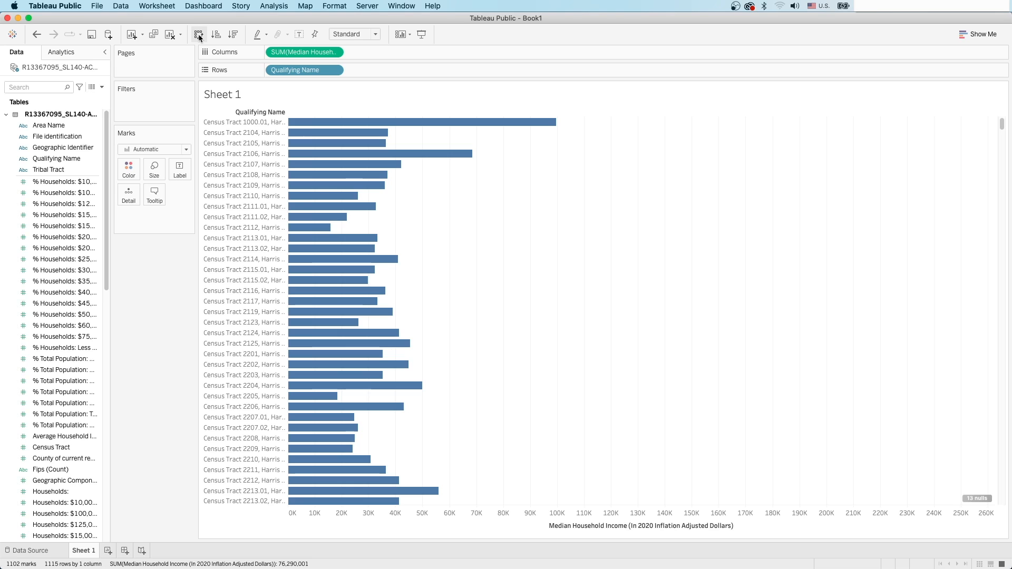
click(199, 38)
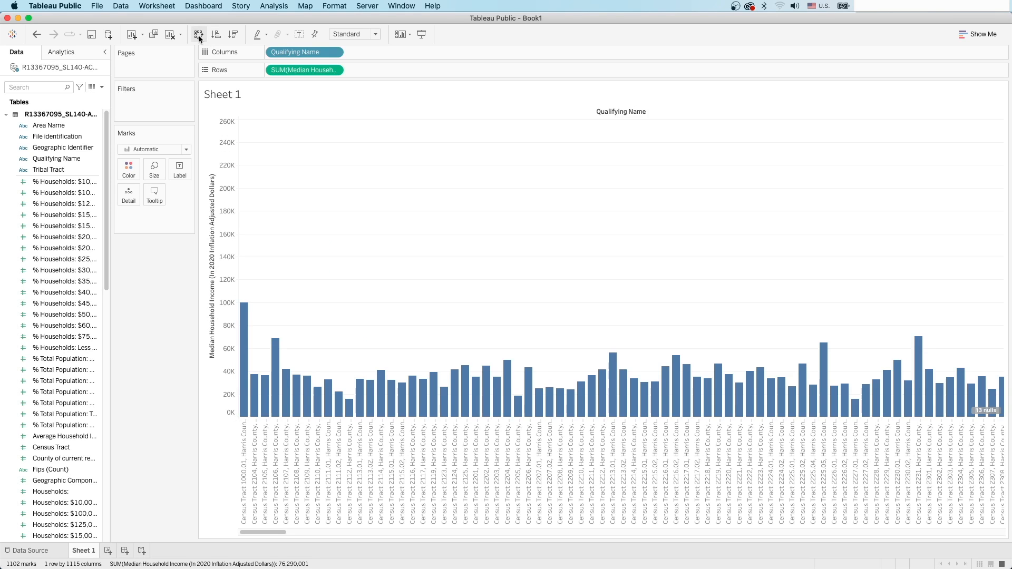
click(199, 37)
click(234, 35)
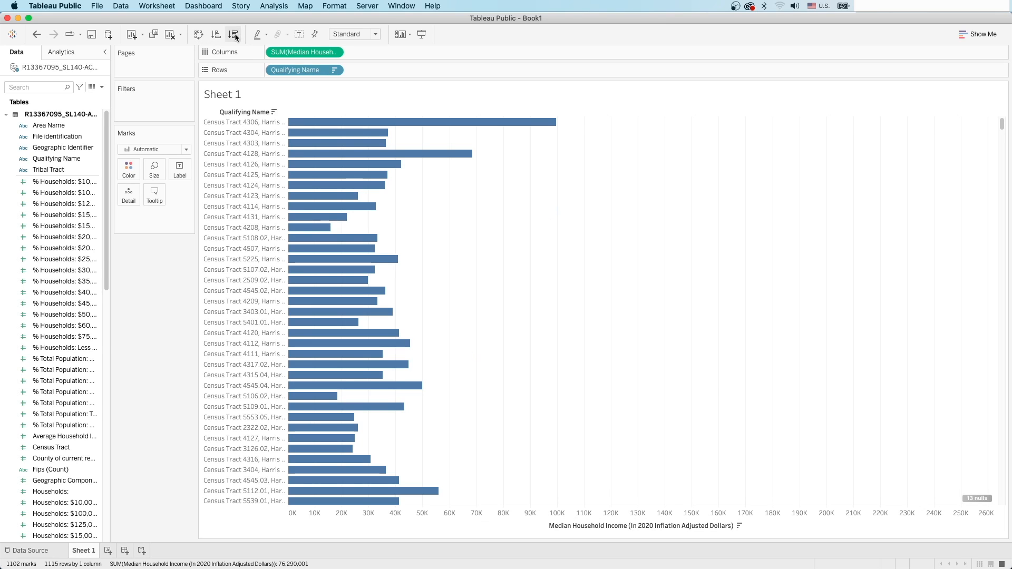
click(216, 36)
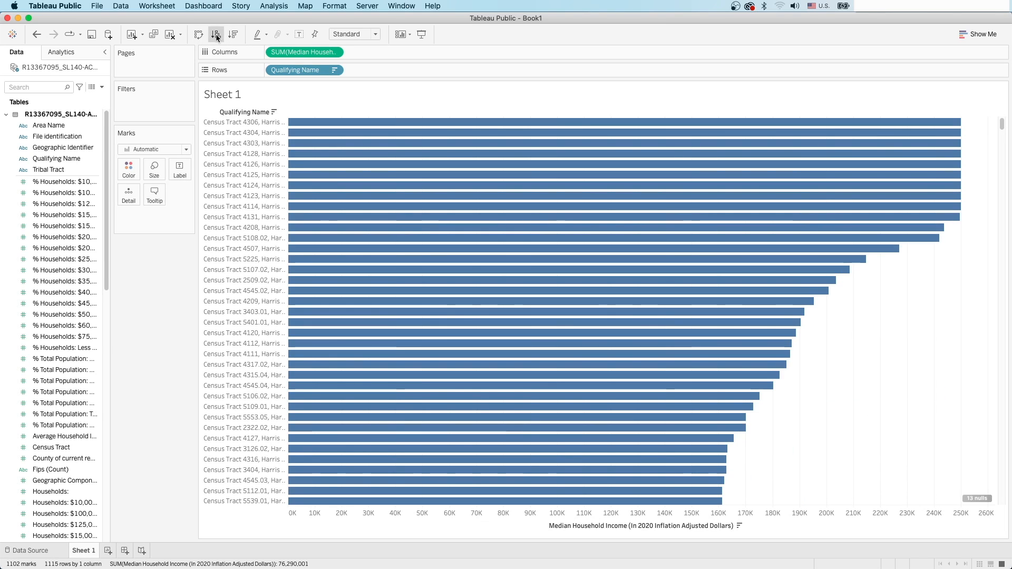
Sort the tracts in descending order and filter Qualifying Name to the top 10 by the sum of Median Household Income.
click(233, 38)
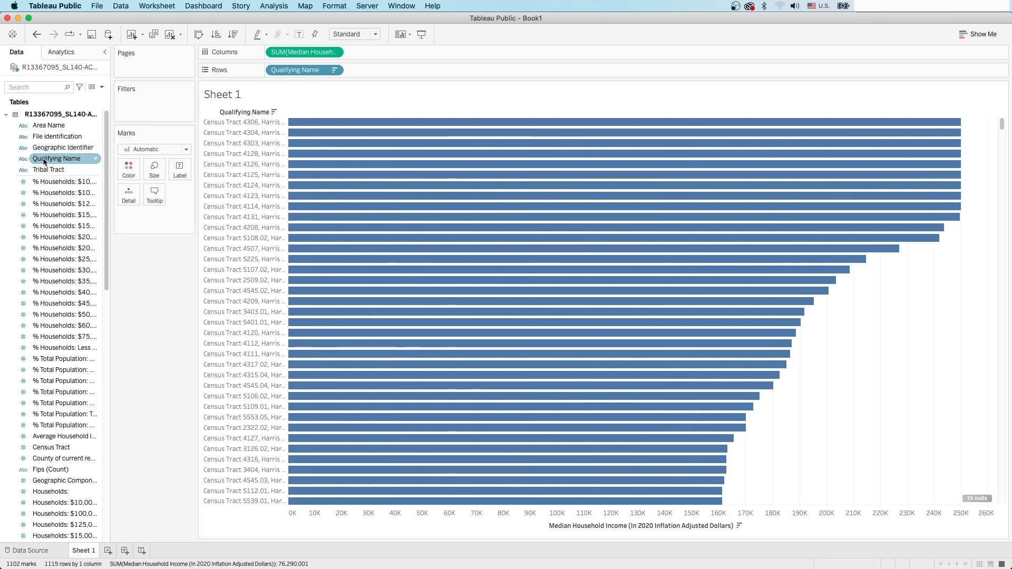
mouse_move(45, 161)
mouse_down()
mouse_move(164, 112)
mouse_move(142, 100)
mouse_up()
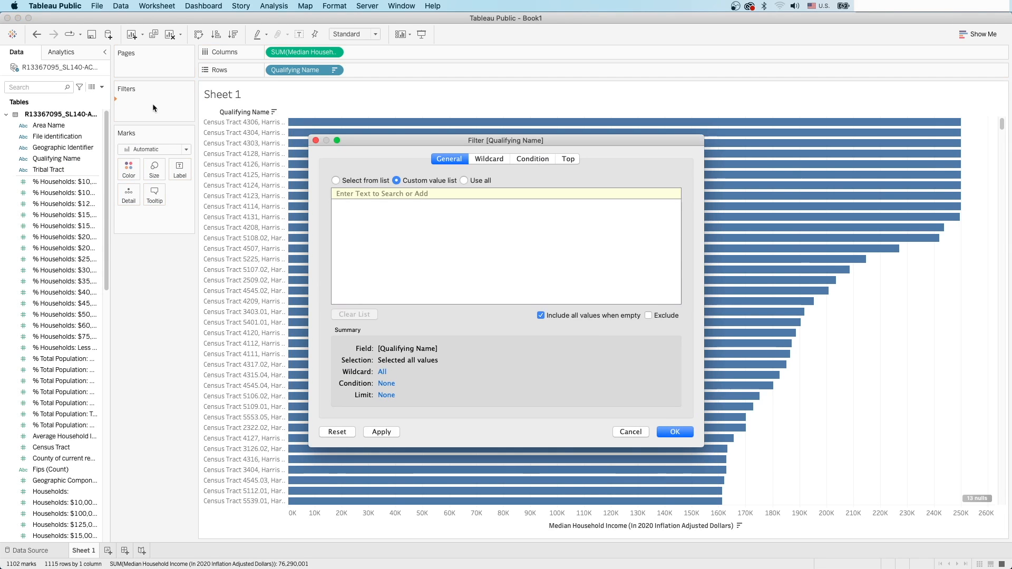
click(570, 160)
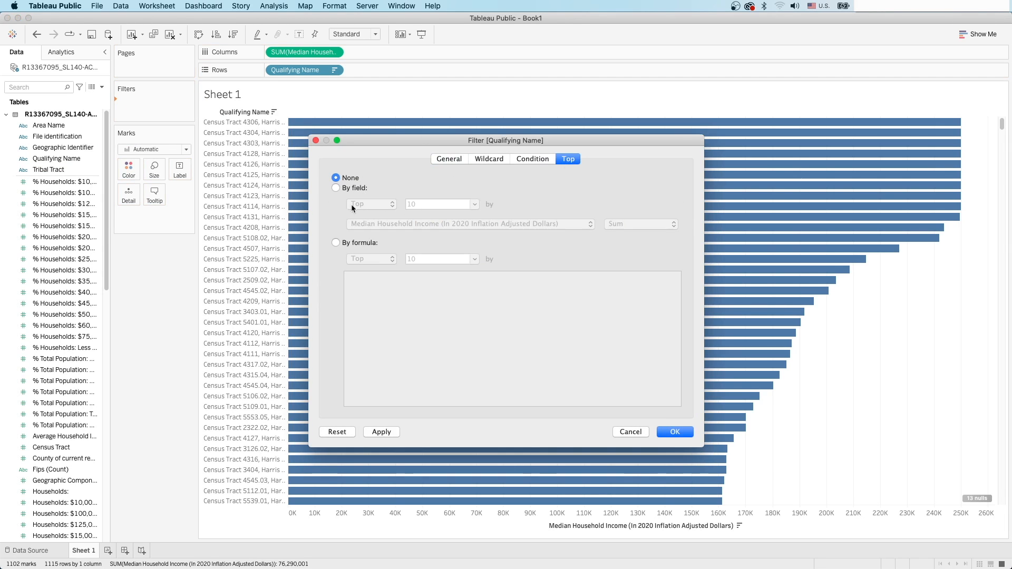
click(337, 187)
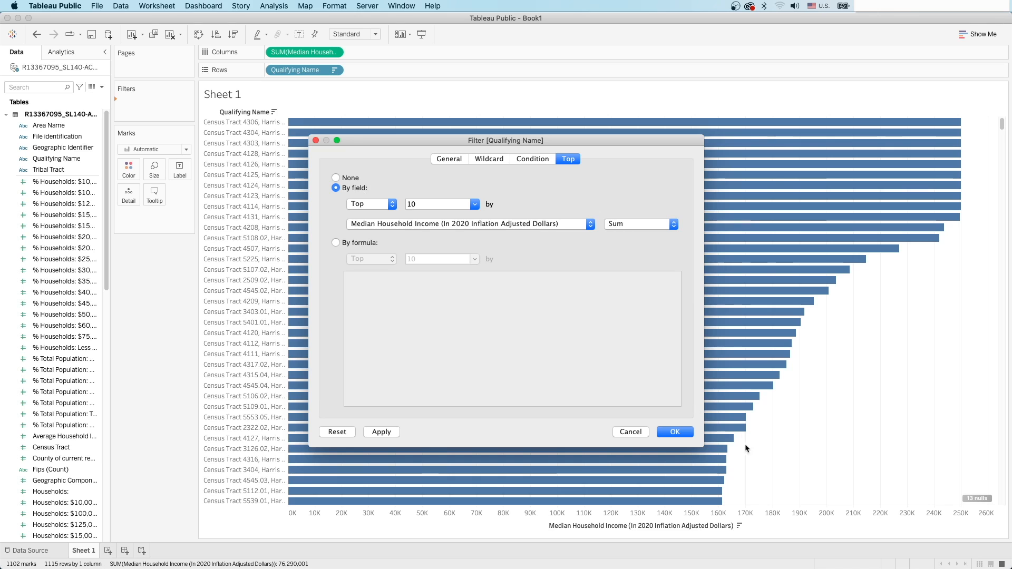
click(675, 432)
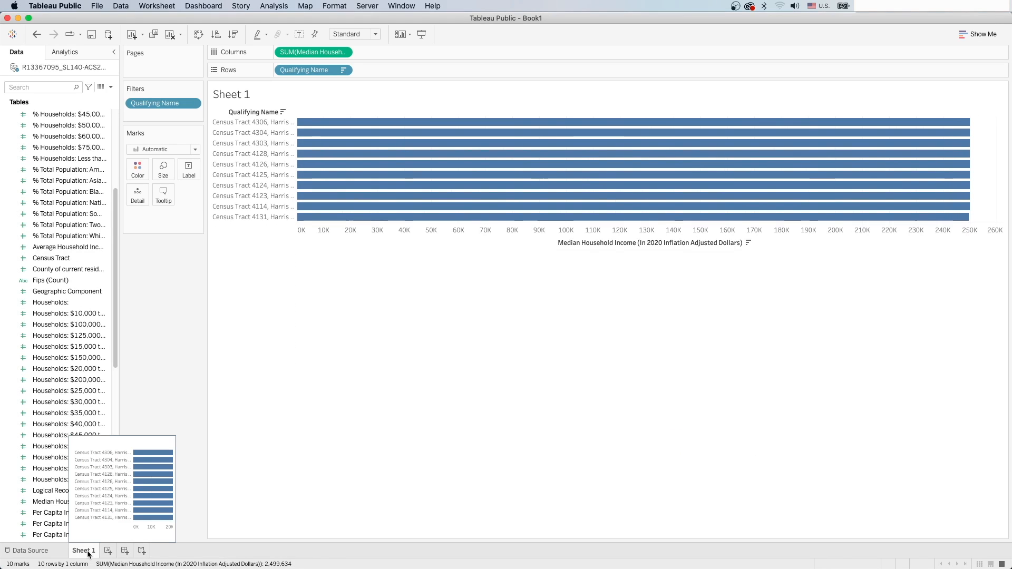
Rename Sheet 1 as "top 10 tracts by median household income".
double_click(84, 550)
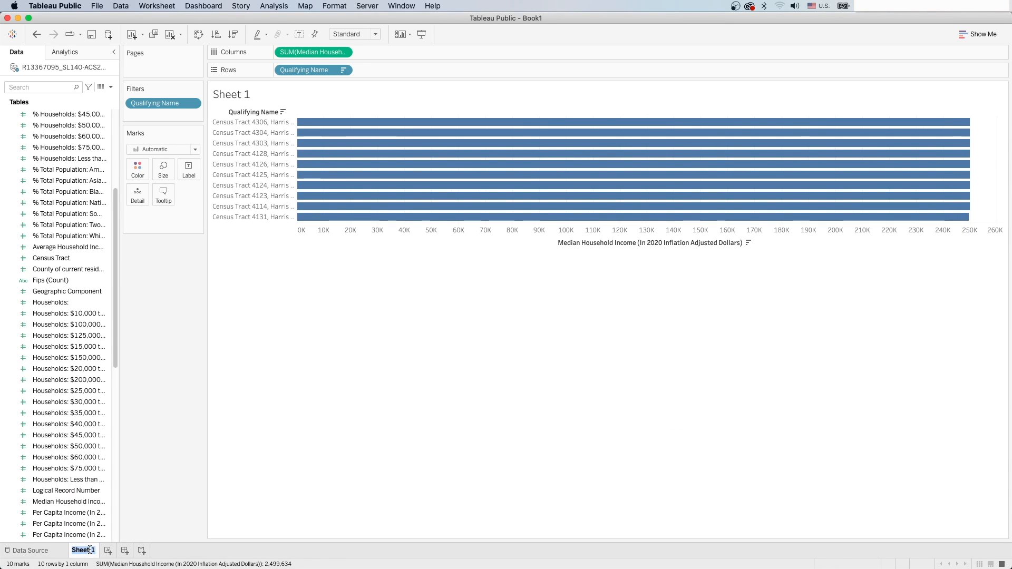
mouse_move(90, 549)
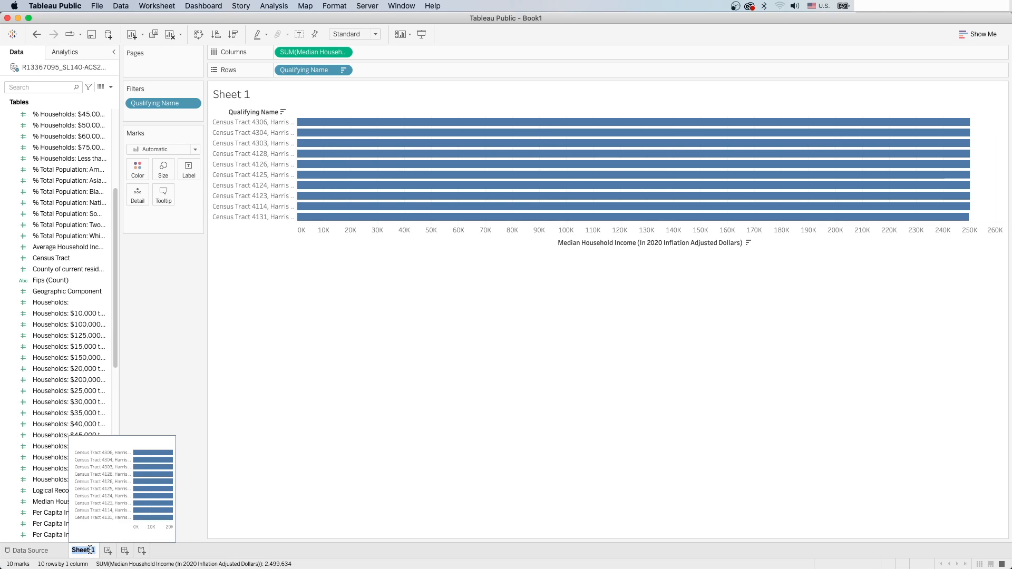
text(top 10 tr)
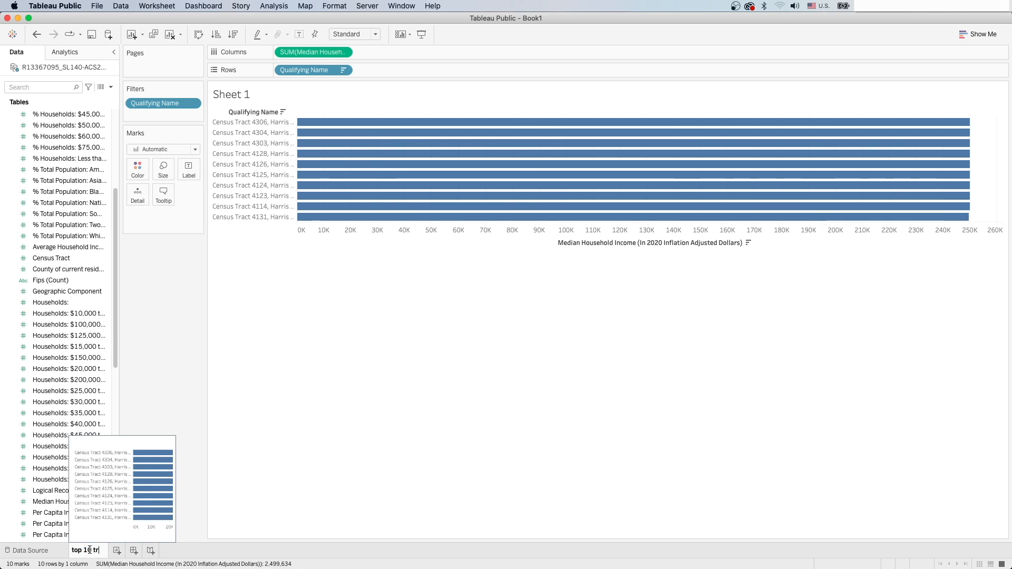
text(acts by median household income)
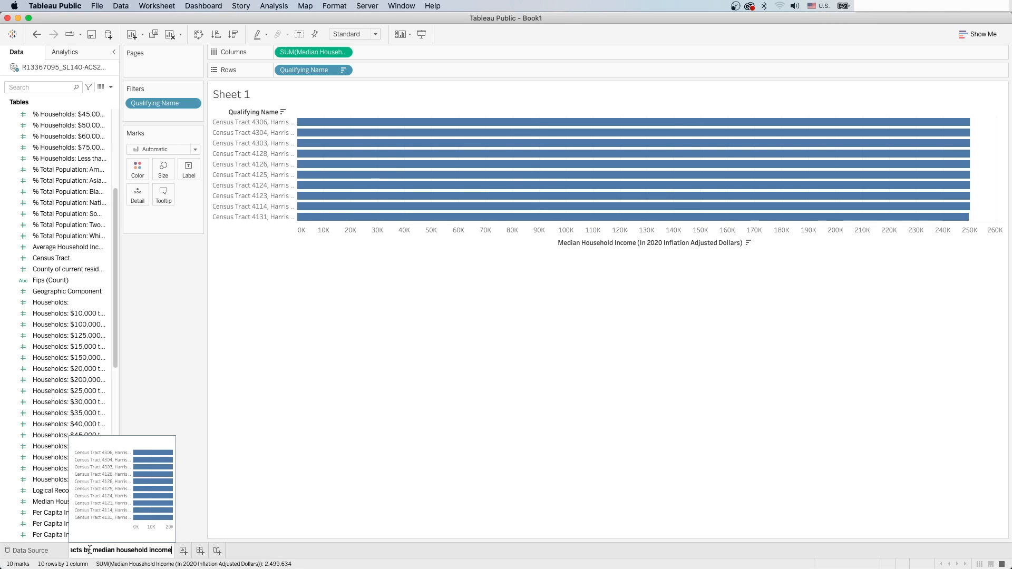
key(Return)
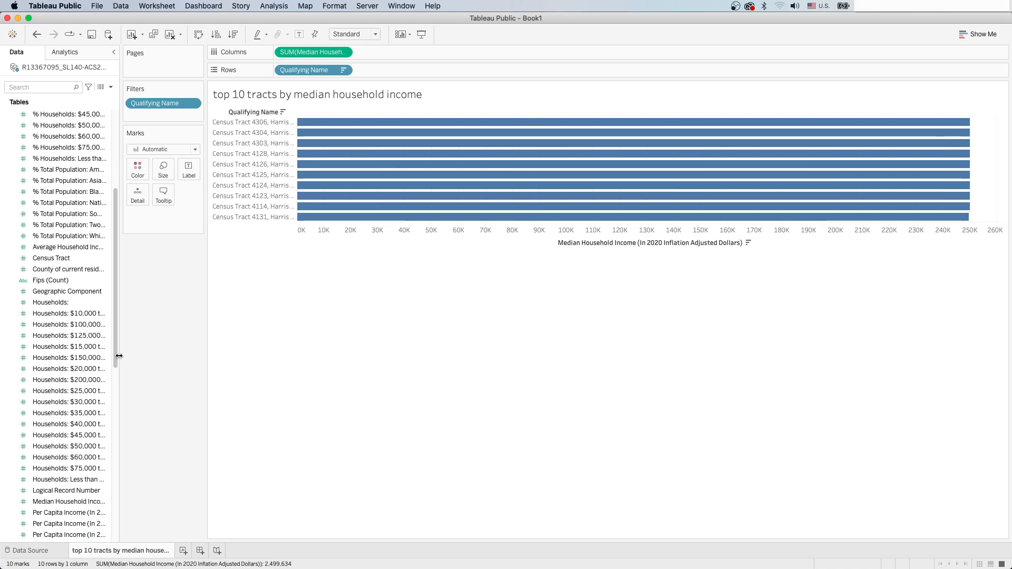
Widen the data pane and create a scatter plot on a new worksheet from Median Household Income and % Total Population: White Alone.
drag(119, 356, 183, 357)
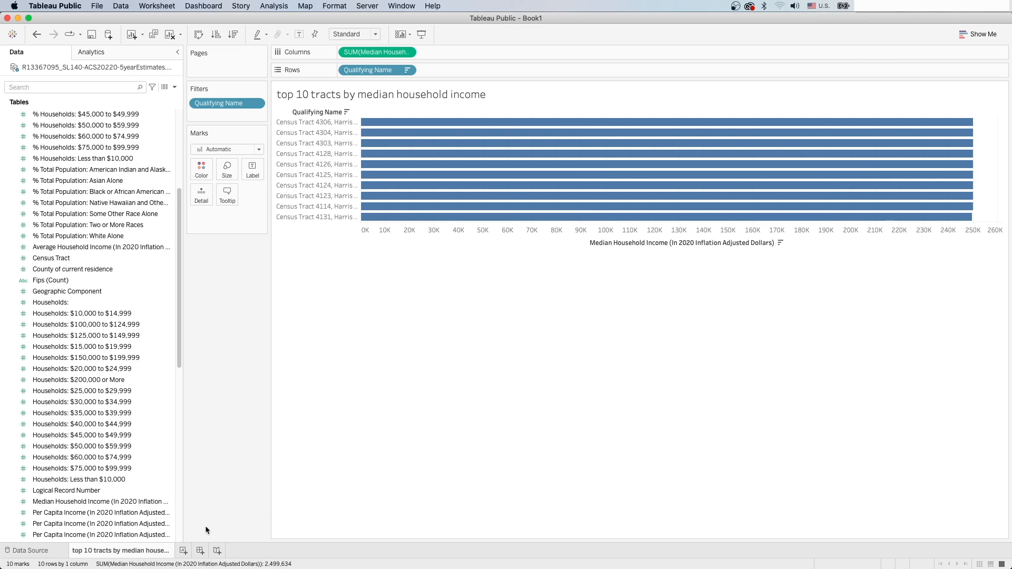
click(183, 552)
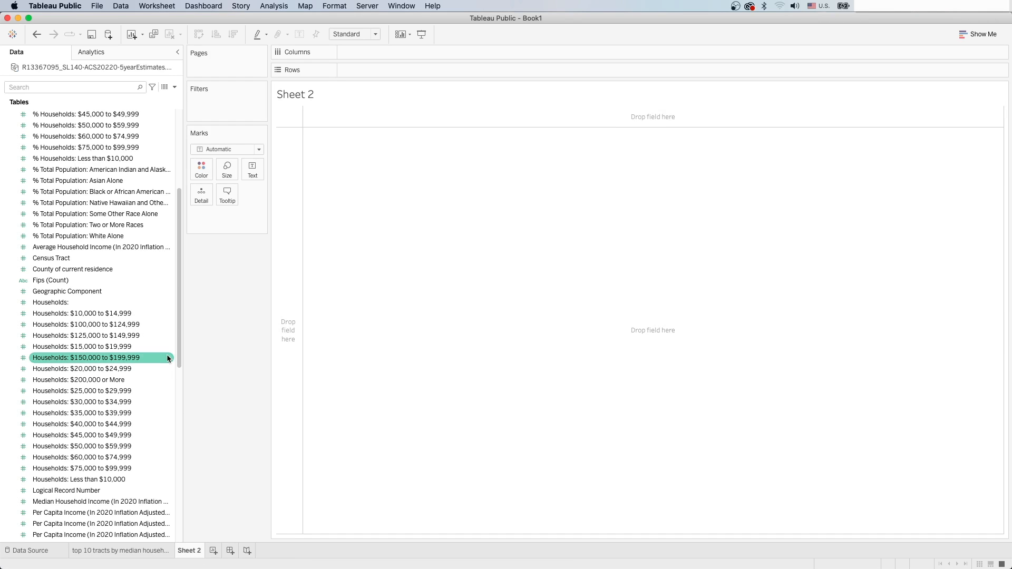
click(158, 348)
scroll(159, 350, up, 3)
click(150, 406)
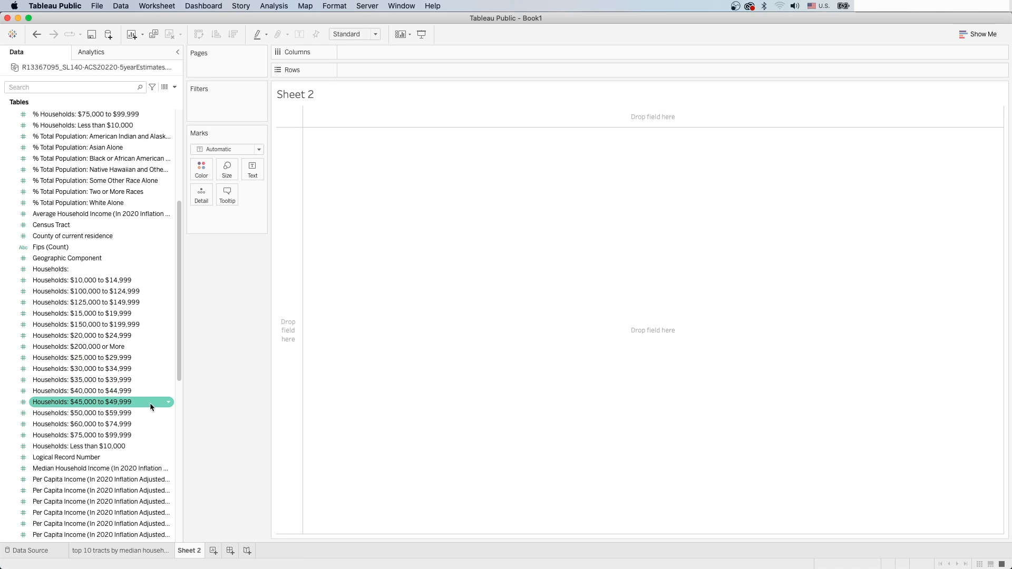
scroll(166, 380, up, 4)
scroll(166, 392, down, 6)
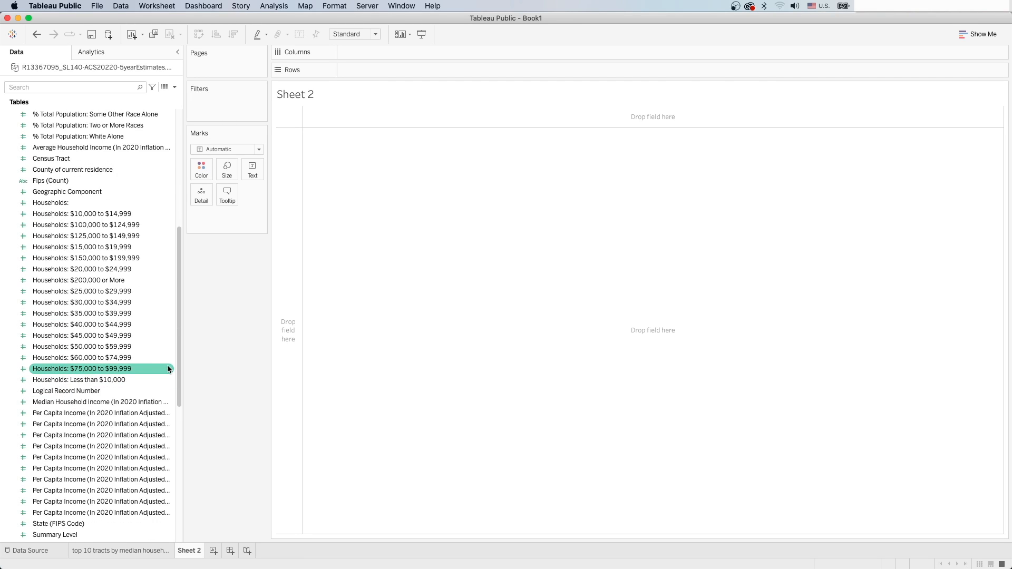
scroll(168, 369, down, 4)
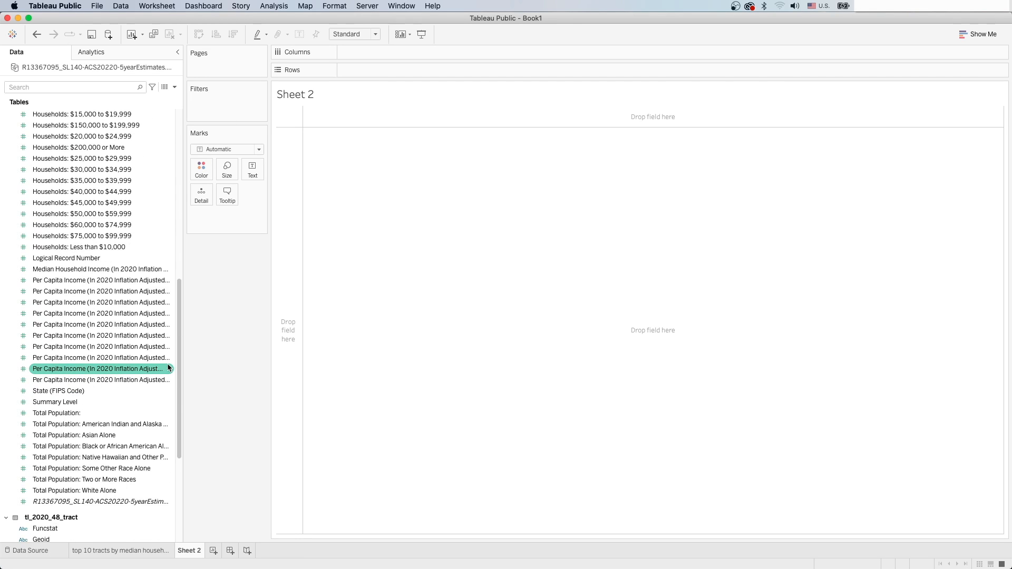
click(156, 269)
scroll(156, 302, up, 4)
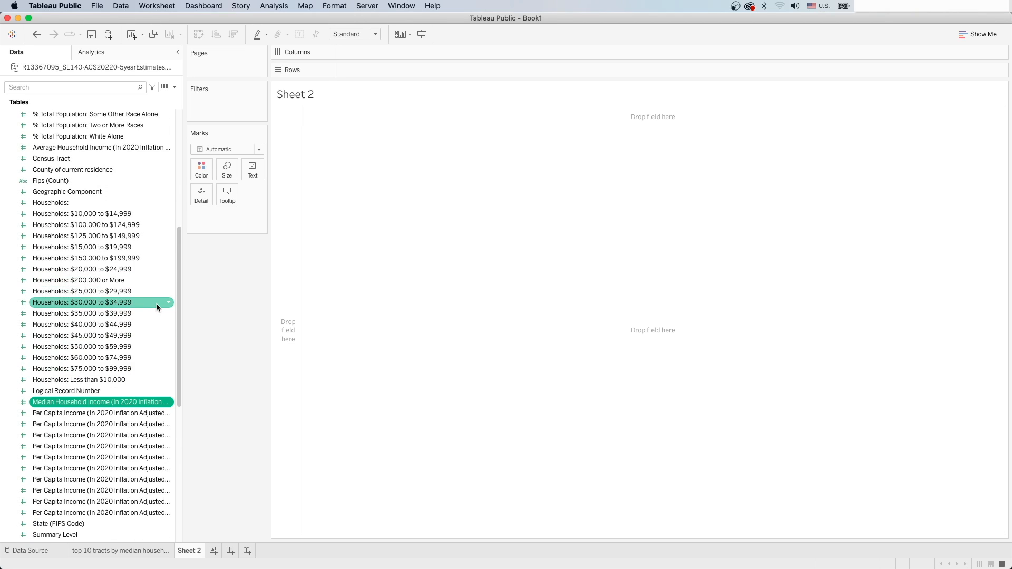
super+click(111, 138)
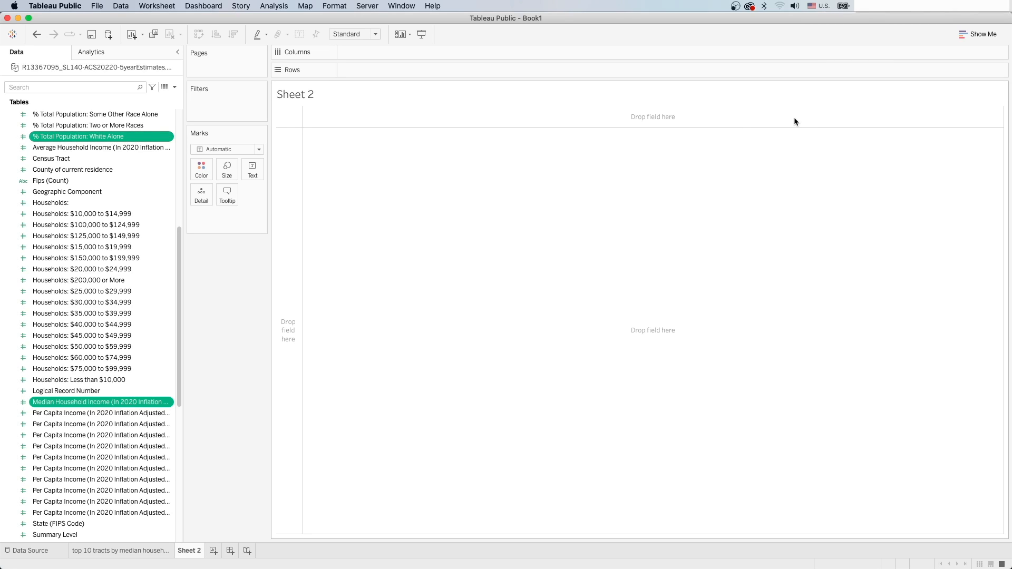
click(967, 33)
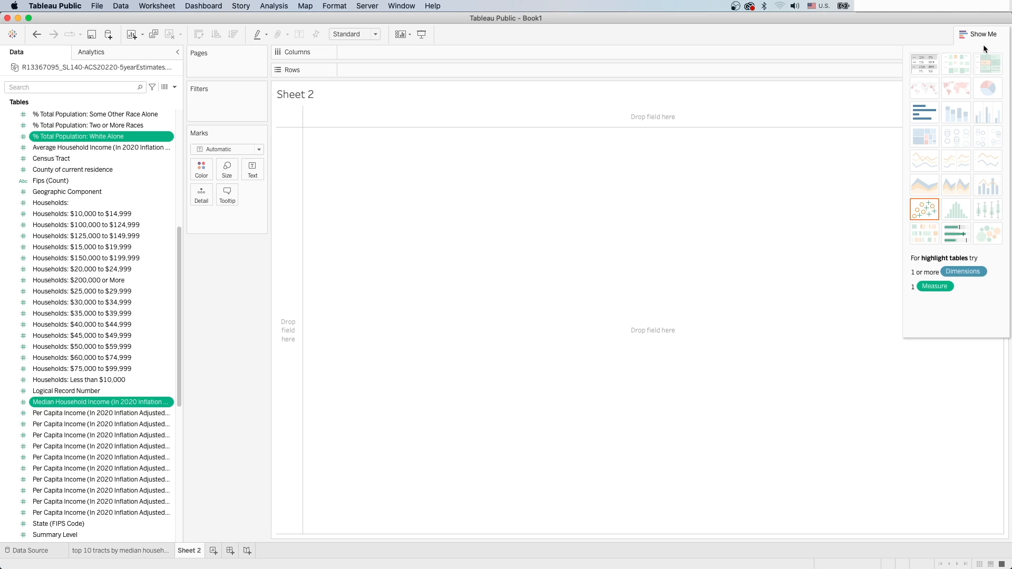
click(923, 212)
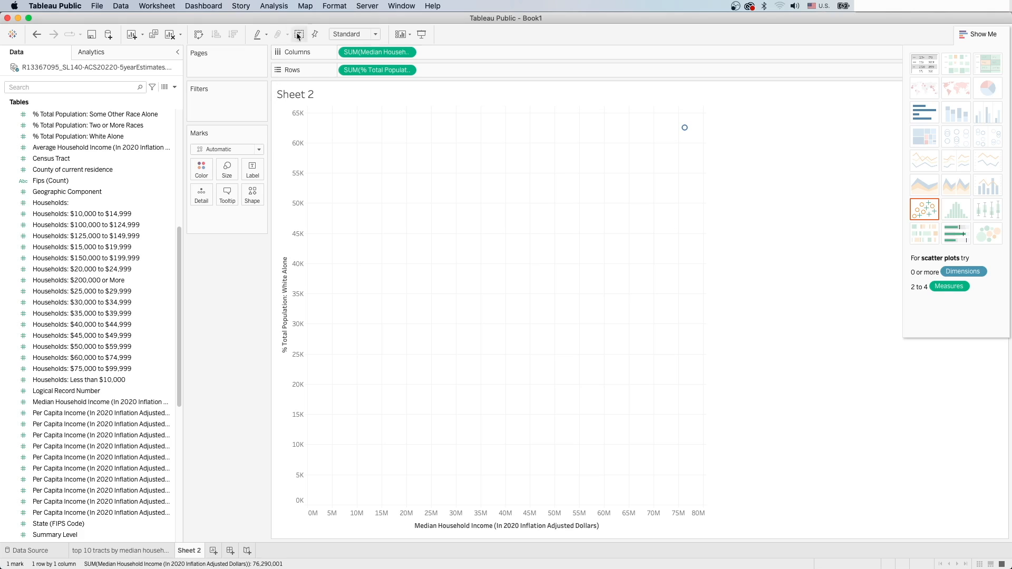
Disaggregate the scatter plot's measures and swap its axes so Median Household Income is on Rows.
click(274, 7)
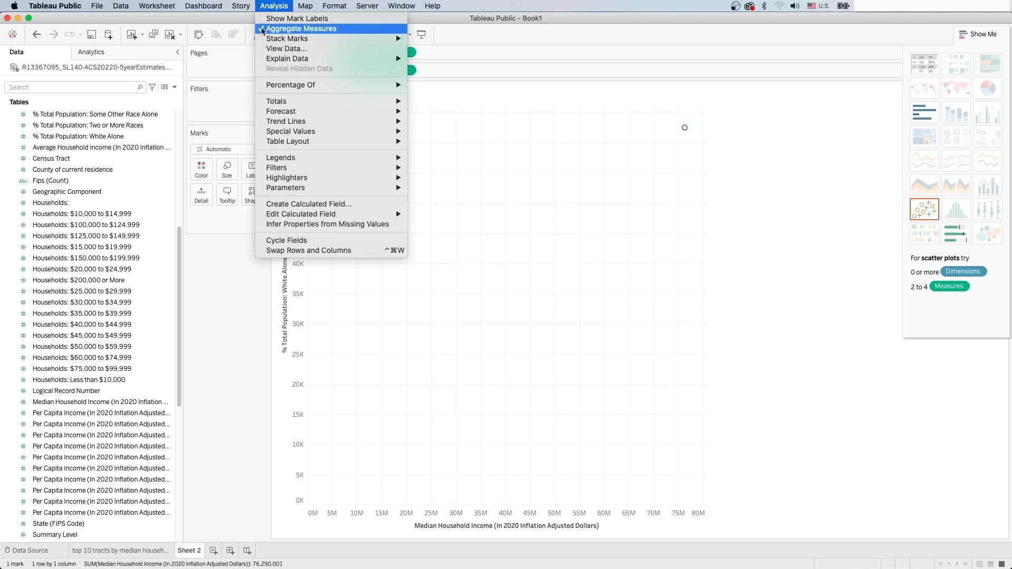
click(262, 29)
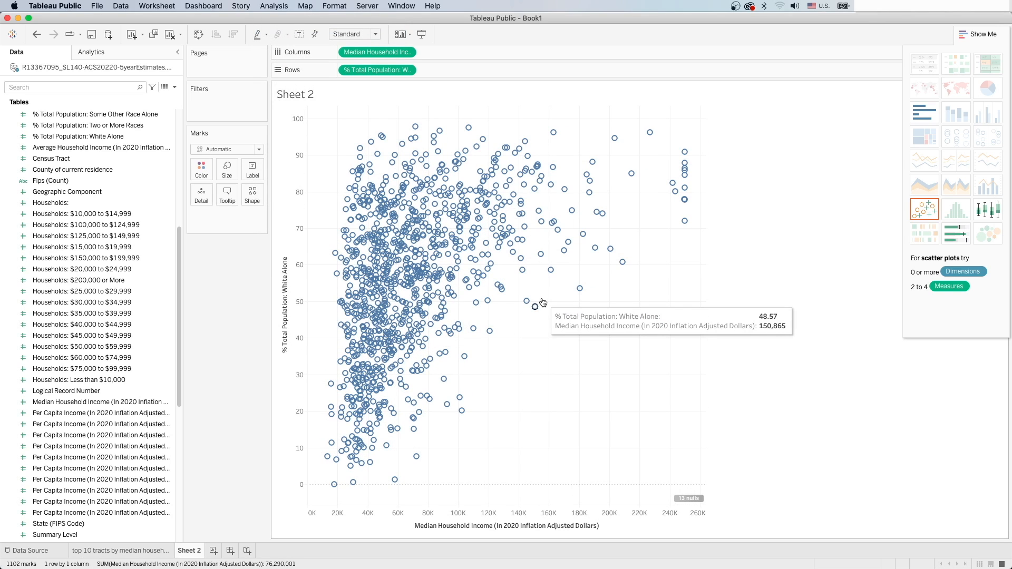
click(199, 34)
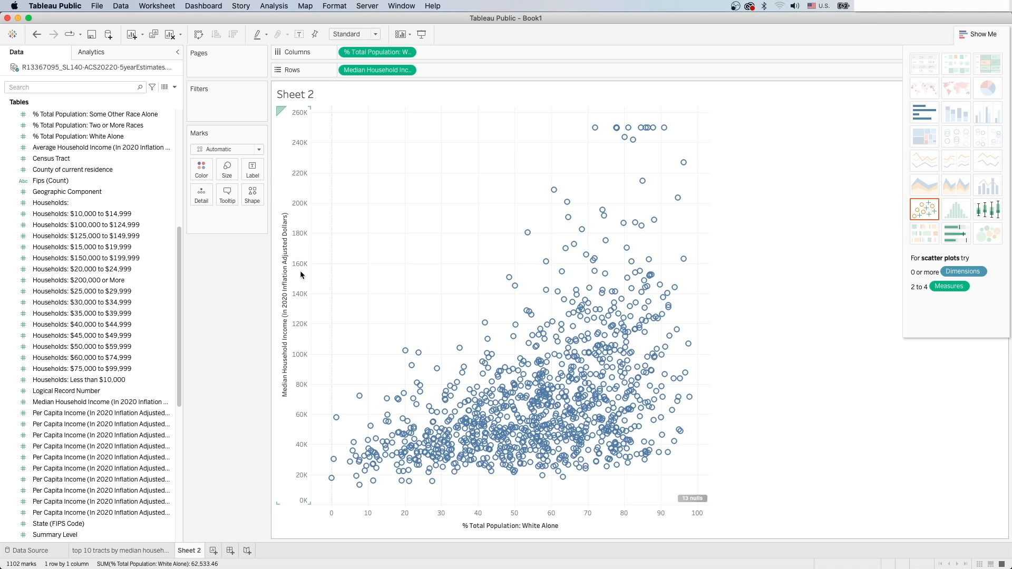
Add a linear trend line to the scatter plot.
click(93, 54)
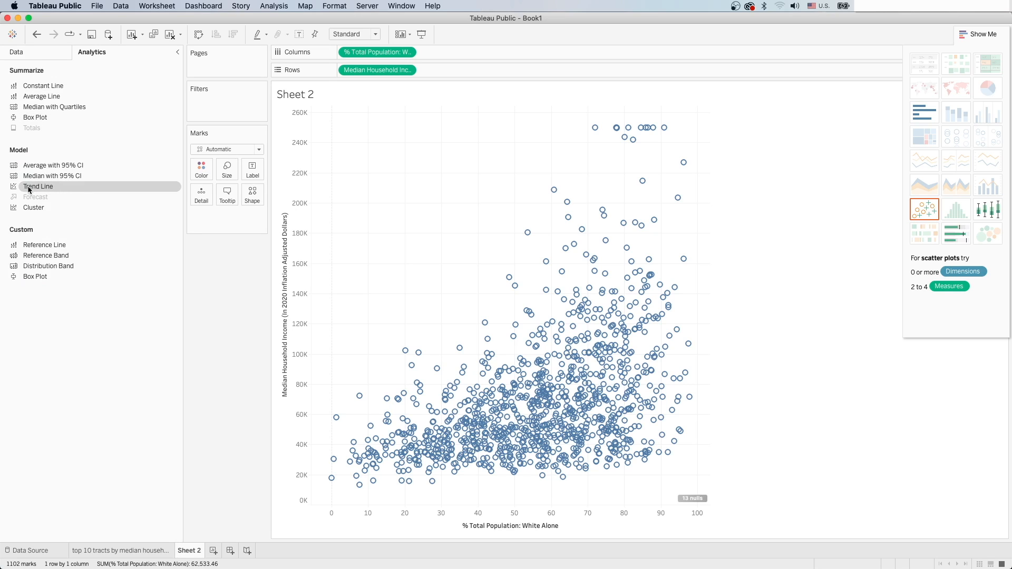
drag(30, 190, 403, 197)
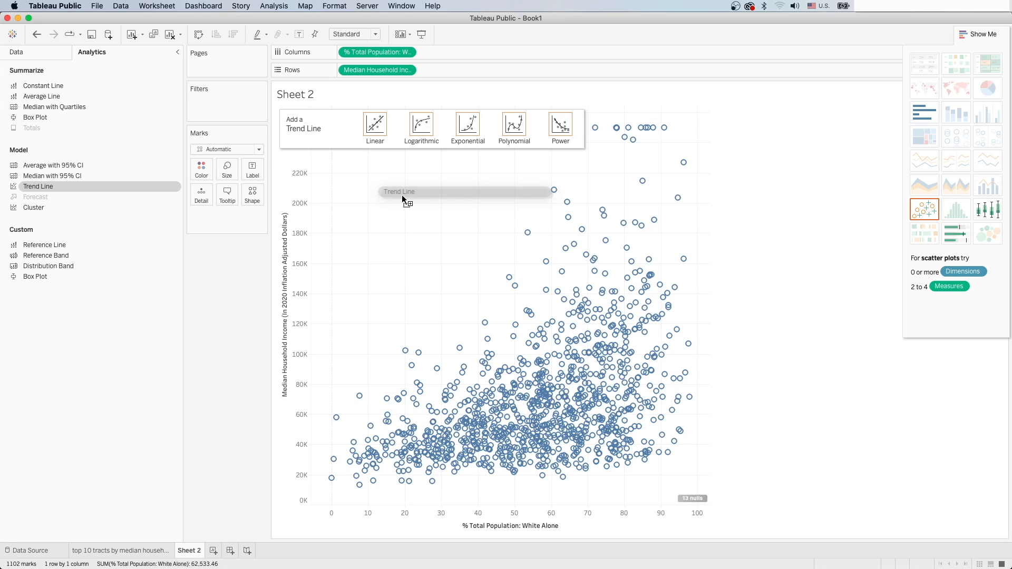
drag(402, 195, 373, 130)
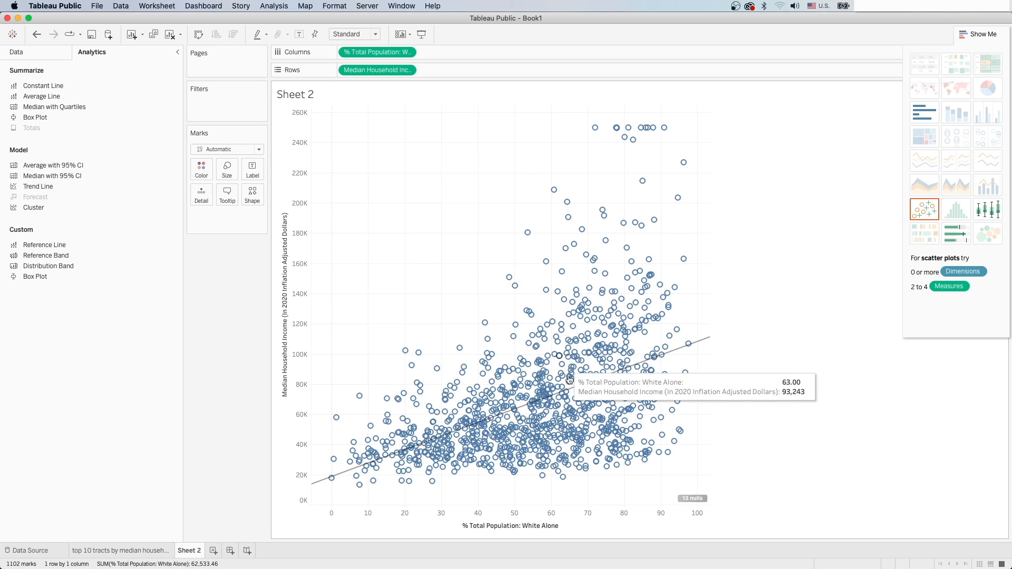
mouse_move(568, 393)
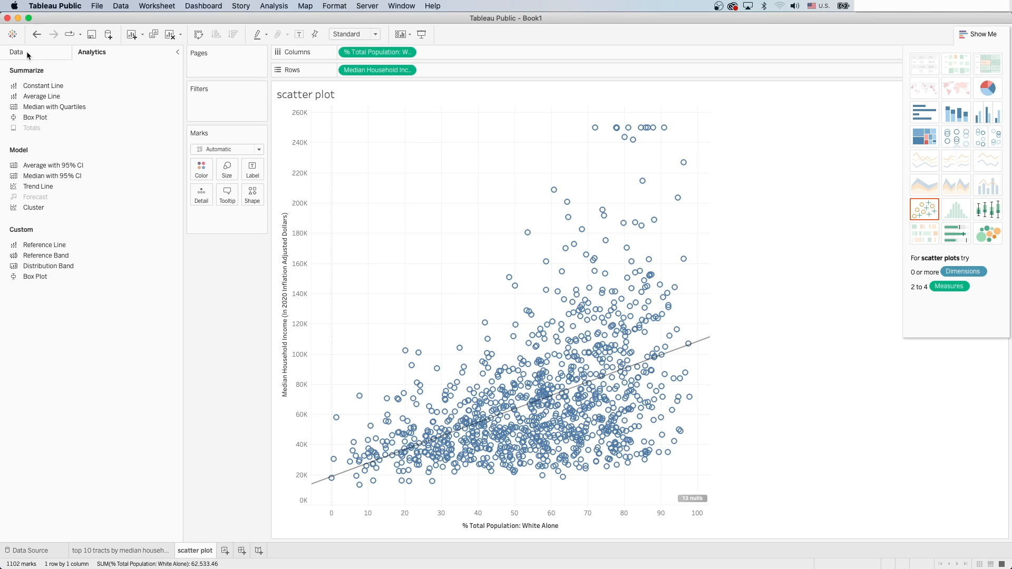
Create a text table on a new worksheet with Qualifying Name and the seven % Total Population race measures, from American Indian to White Alone.
click(27, 53)
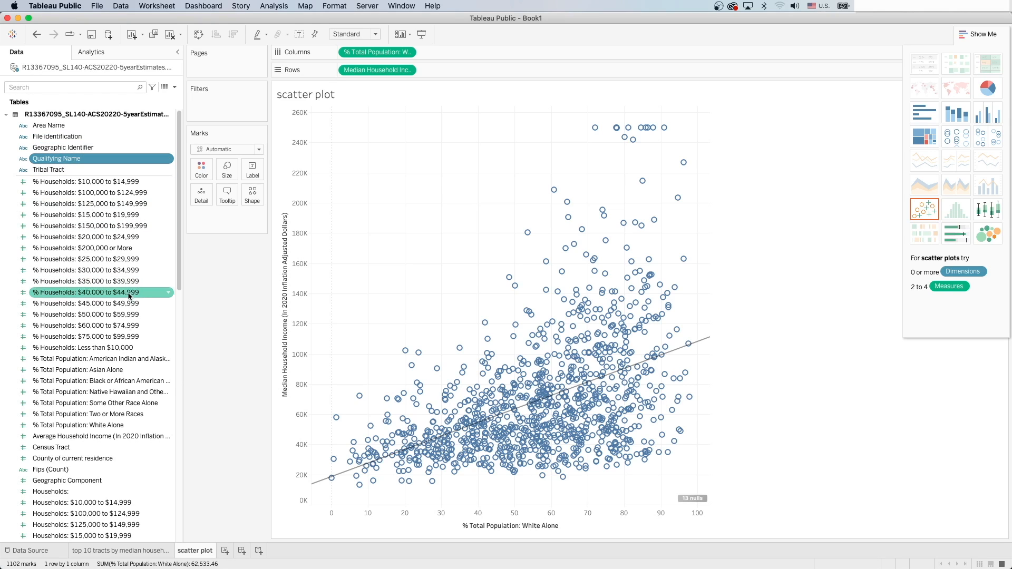
super+click(120, 360)
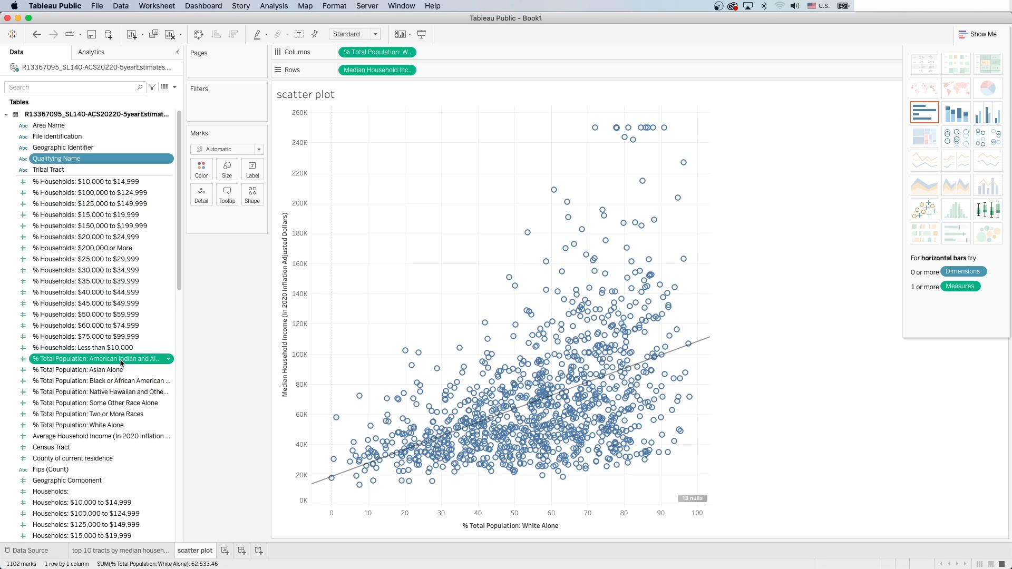
super+click(106, 372)
super+click(108, 383)
super+click(108, 393)
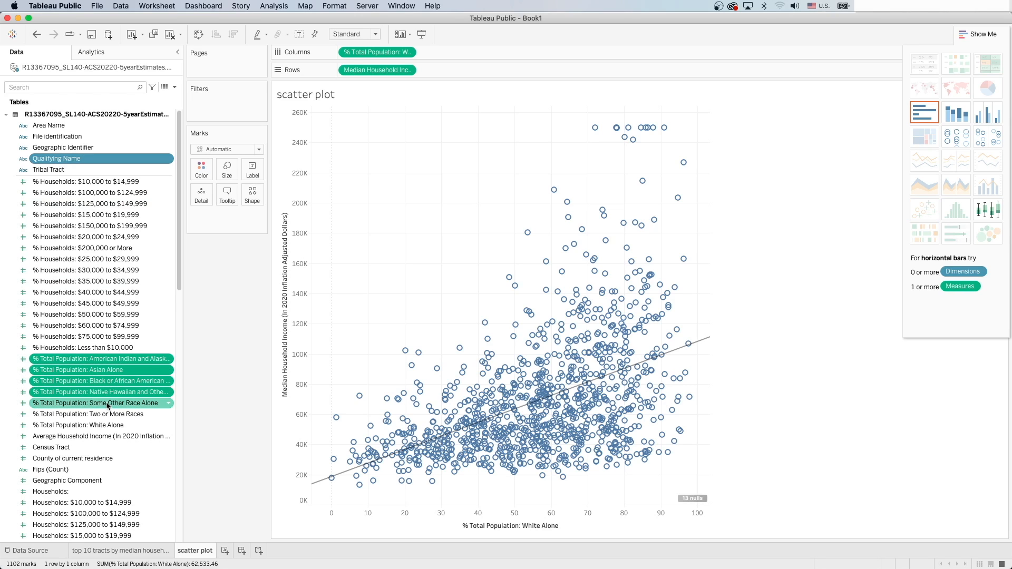
super+click(108, 403)
super+click(108, 415)
super+click(109, 426)
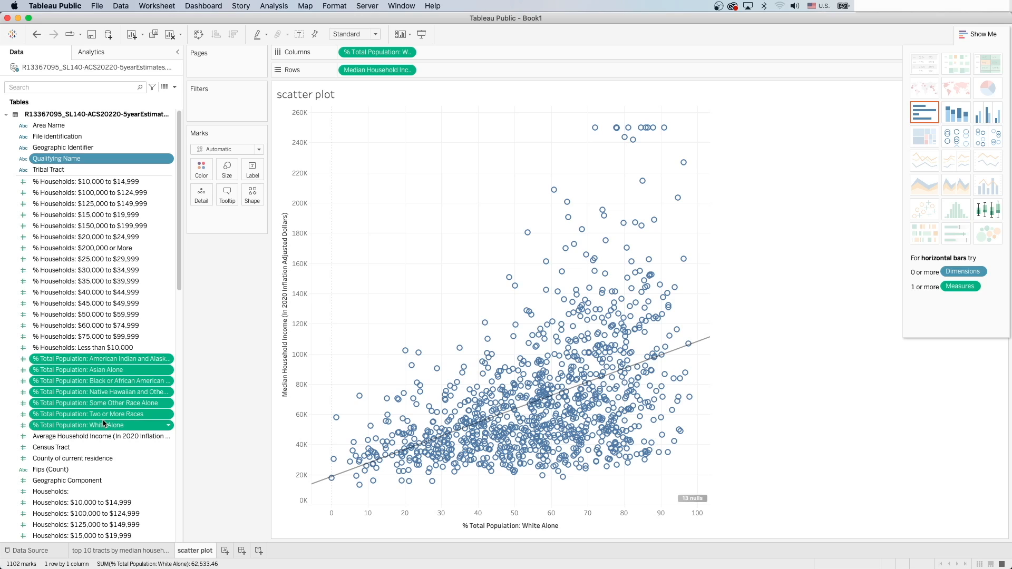
click(225, 550)
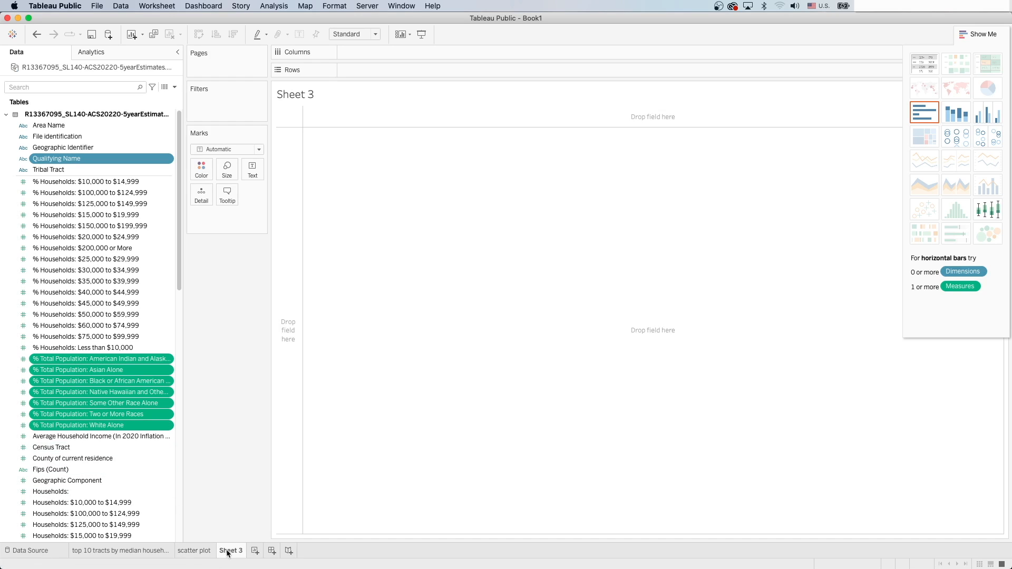
click(925, 67)
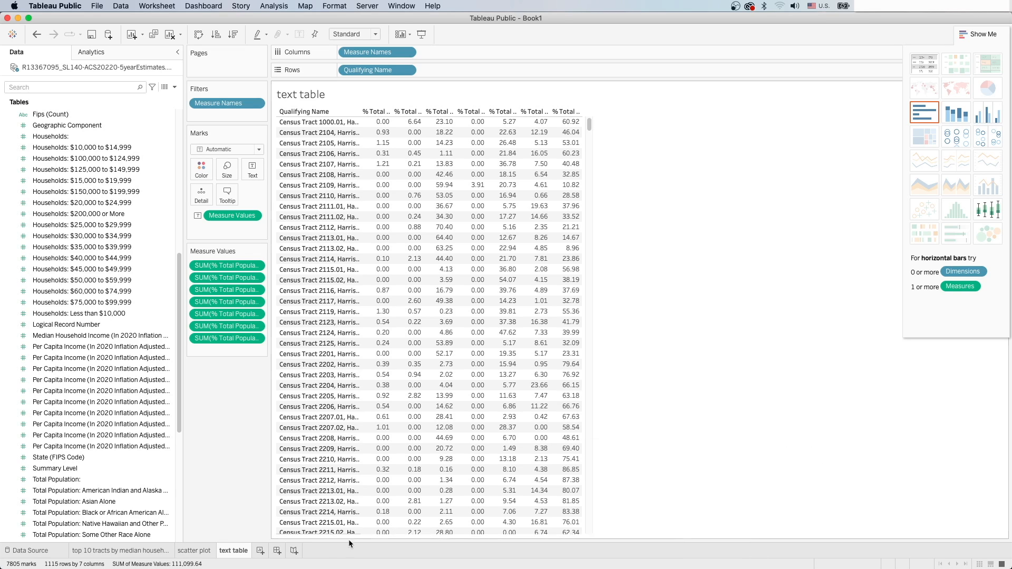
Create a map of the Texas census tracts on a new worksheet from the Geometry field.
click(261, 551)
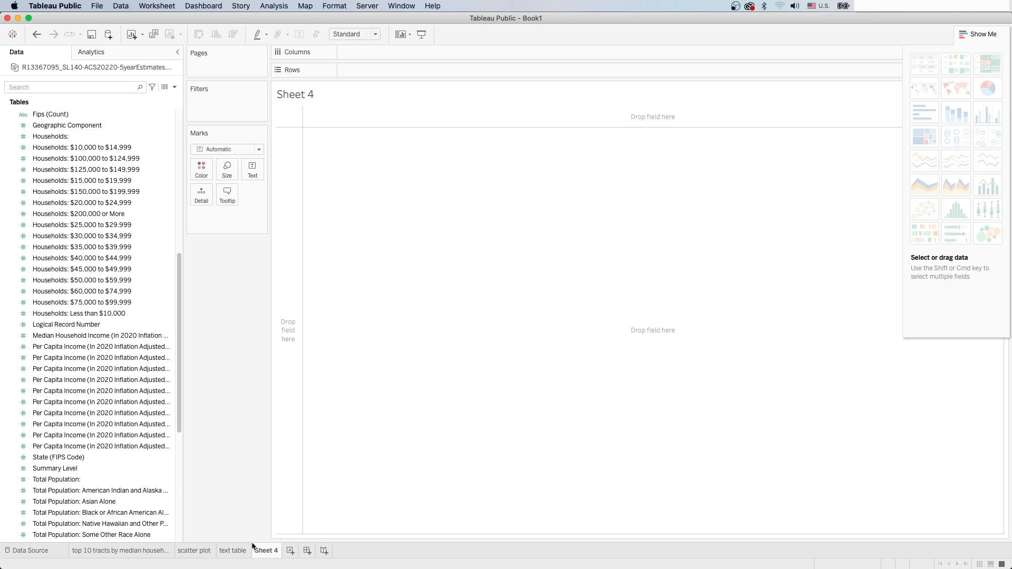
drag(180, 350, 169, 501)
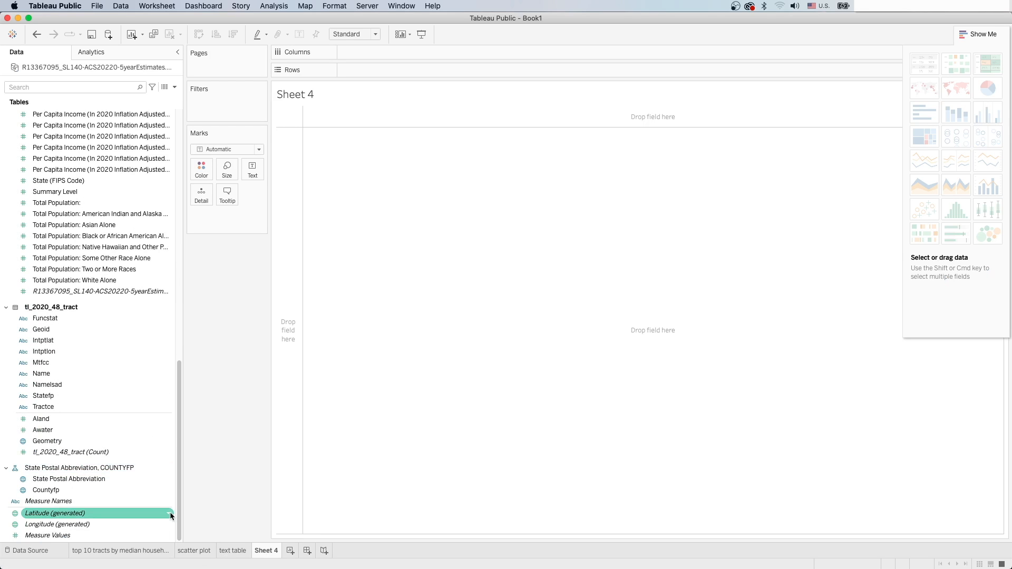
click(40, 446)
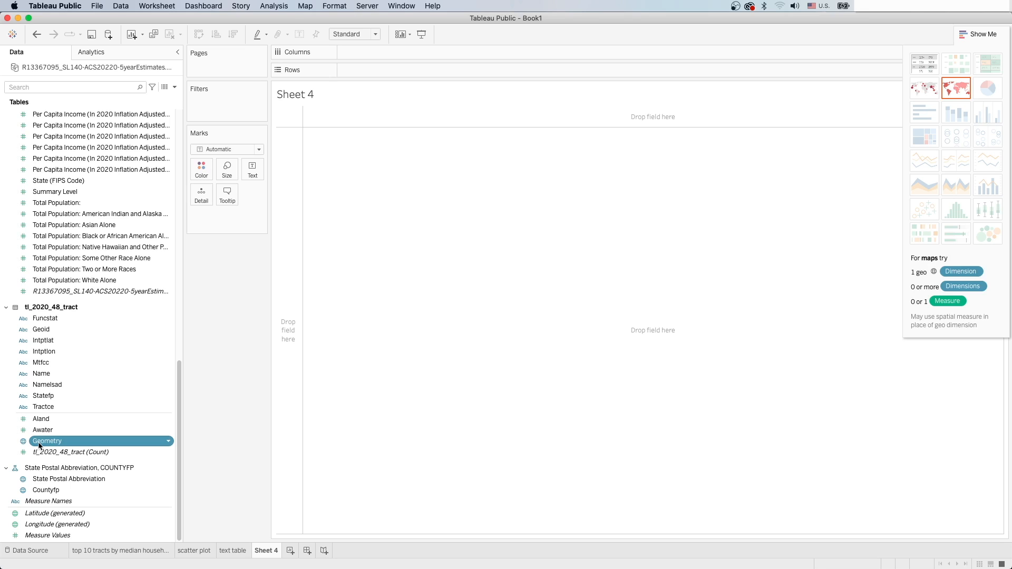
double_click(40, 446)
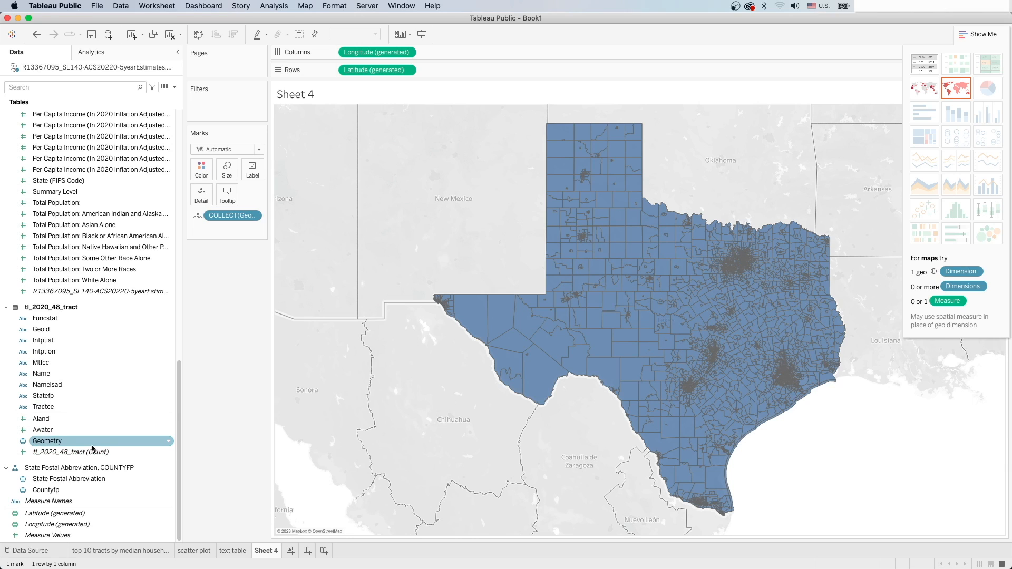
Filter the map by Countyfp so it includes only county 201.
mouse_move(44, 493)
mouse_down()
mouse_move(201, 181)
mouse_move(209, 112)
mouse_up()
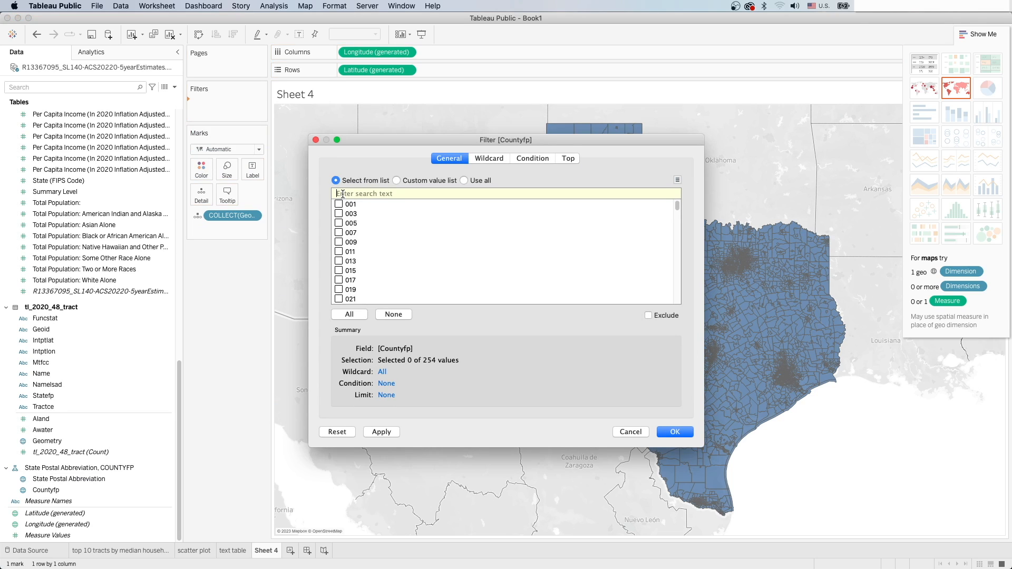
click(342, 194)
text(201)
click(339, 205)
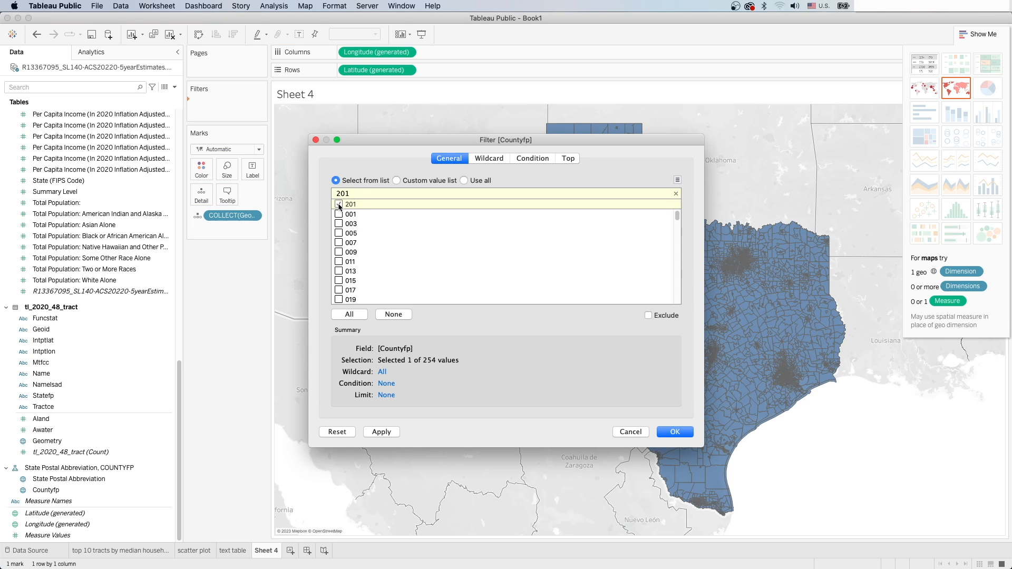
click(679, 433)
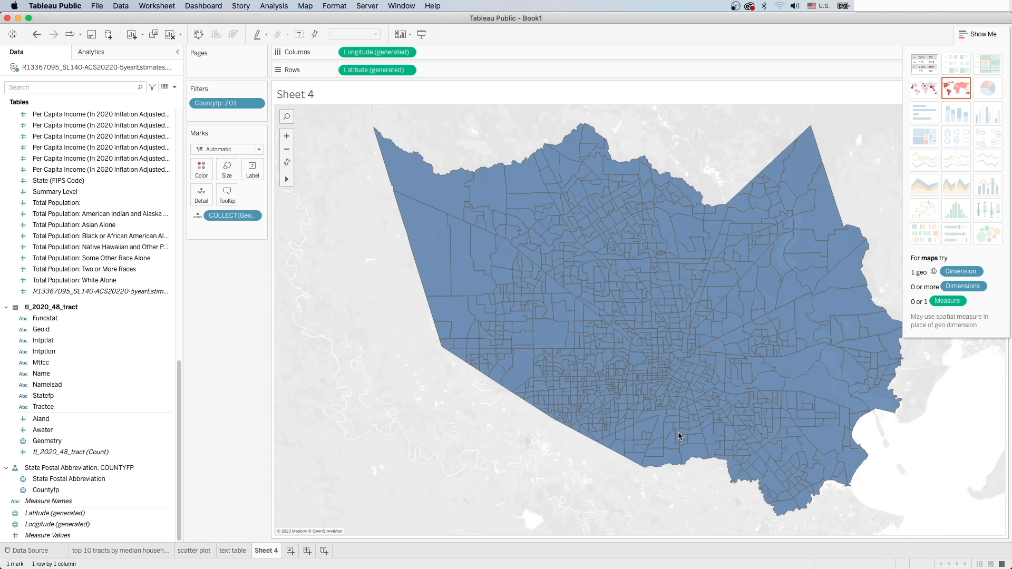
Add Qualifying Name to the map's detail and color the tracts by Median Household Income.
scroll(53, 161, up, 15)
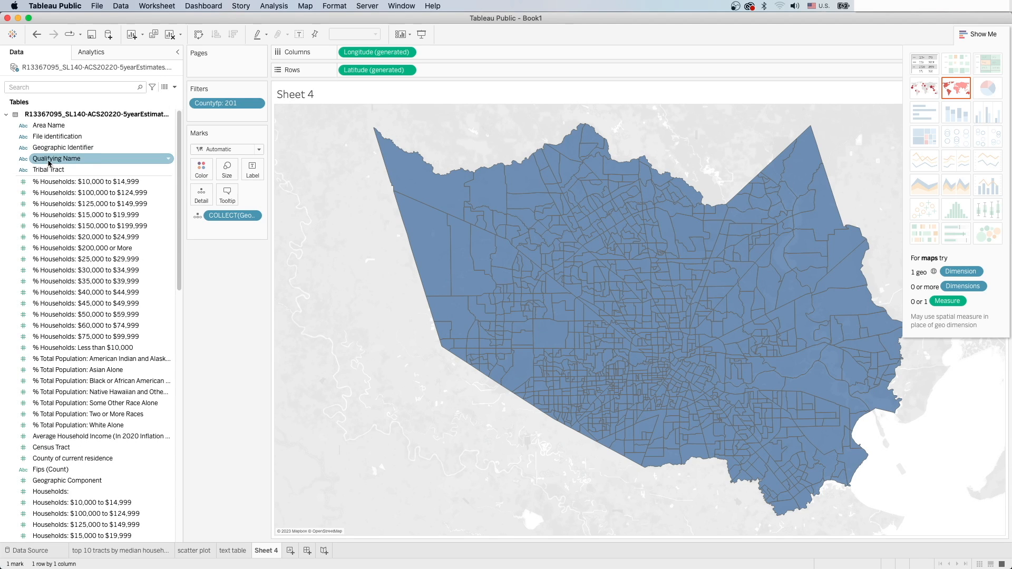
drag(52, 159, 202, 196)
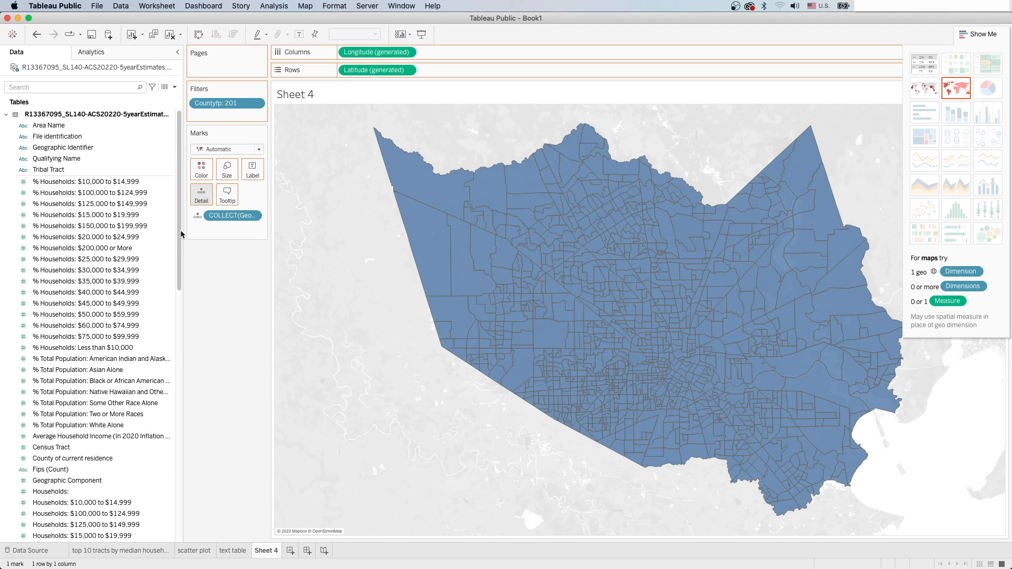
scroll(169, 306, down, 10)
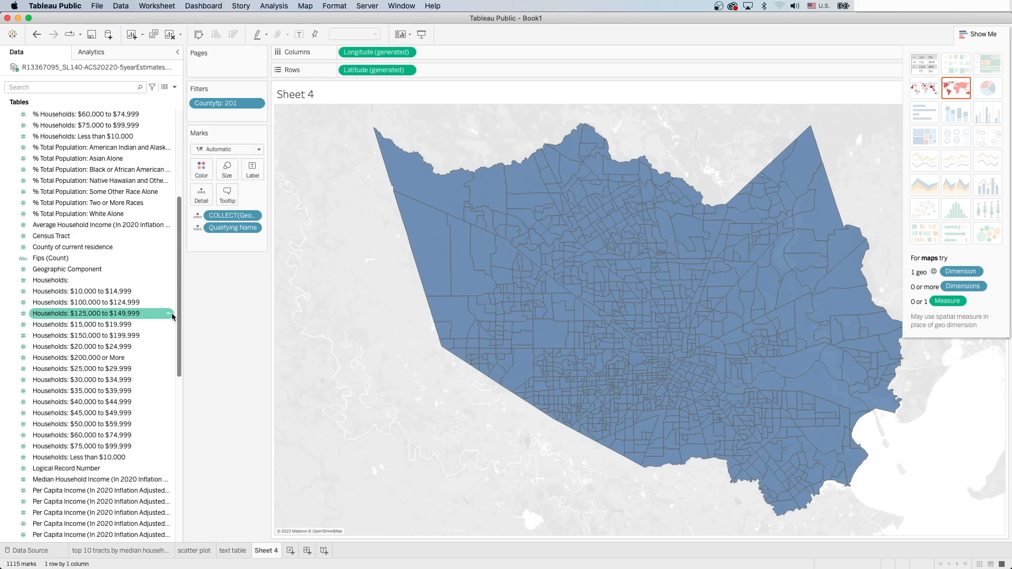
scroll(173, 316, down, 4)
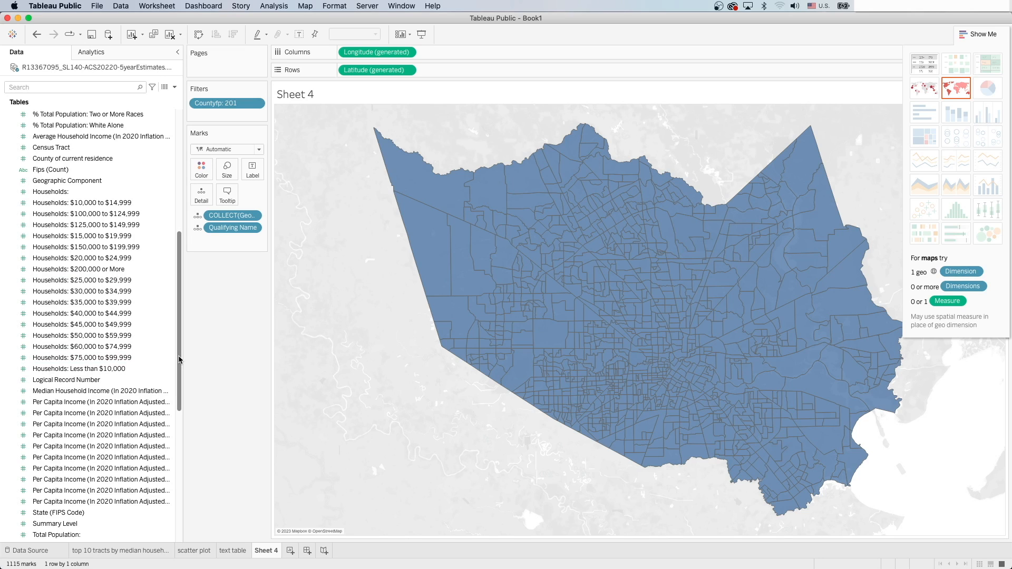
click(74, 393)
mouse_move(74, 393)
mouse_down()
mouse_move(222, 219)
mouse_move(201, 173)
mouse_up()
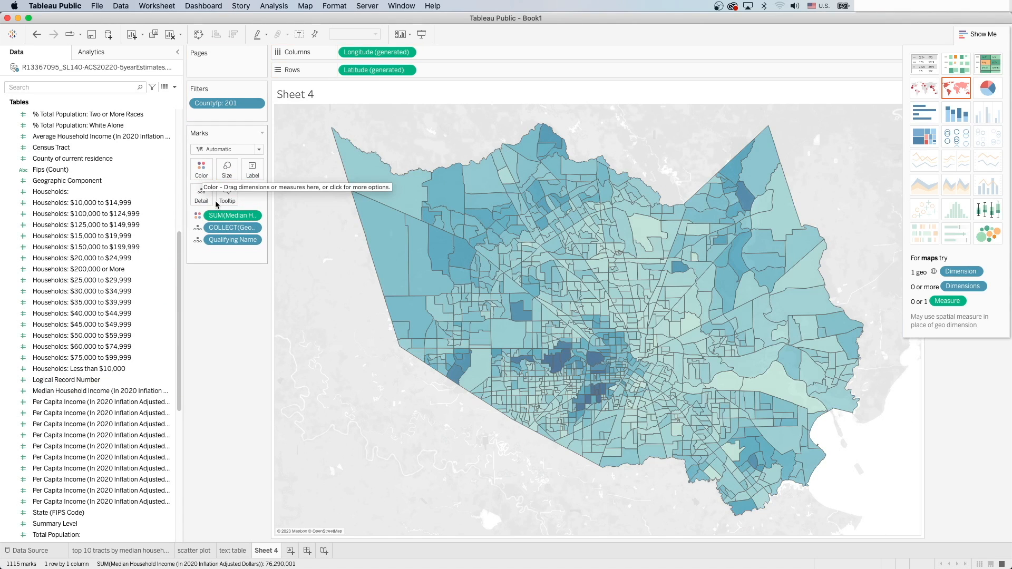
Set the map's income colors to the Blue-Teal palette with 5 stepped colors, and hide the chart suggestions to reveal the legend.
click(202, 169)
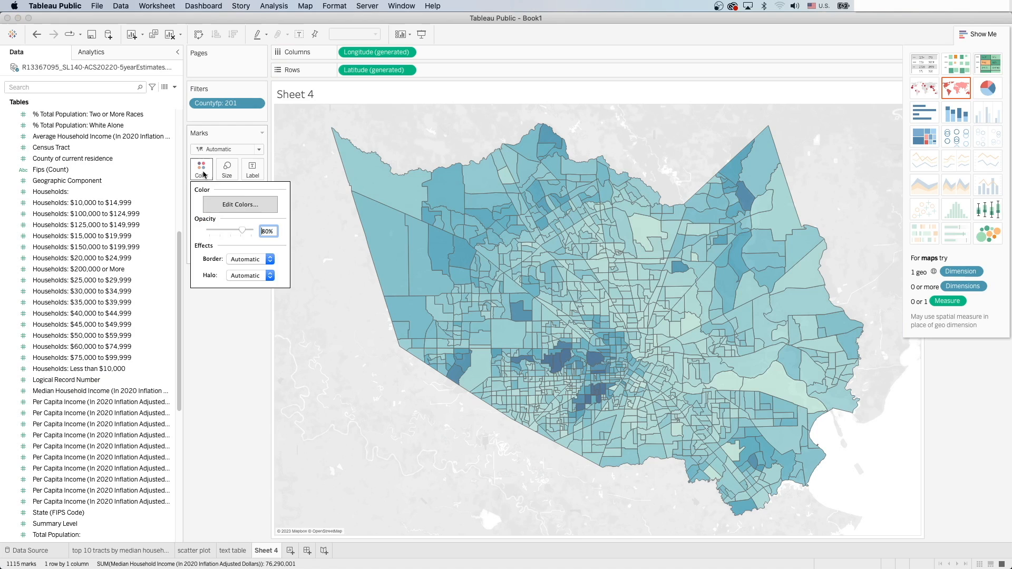
click(236, 205)
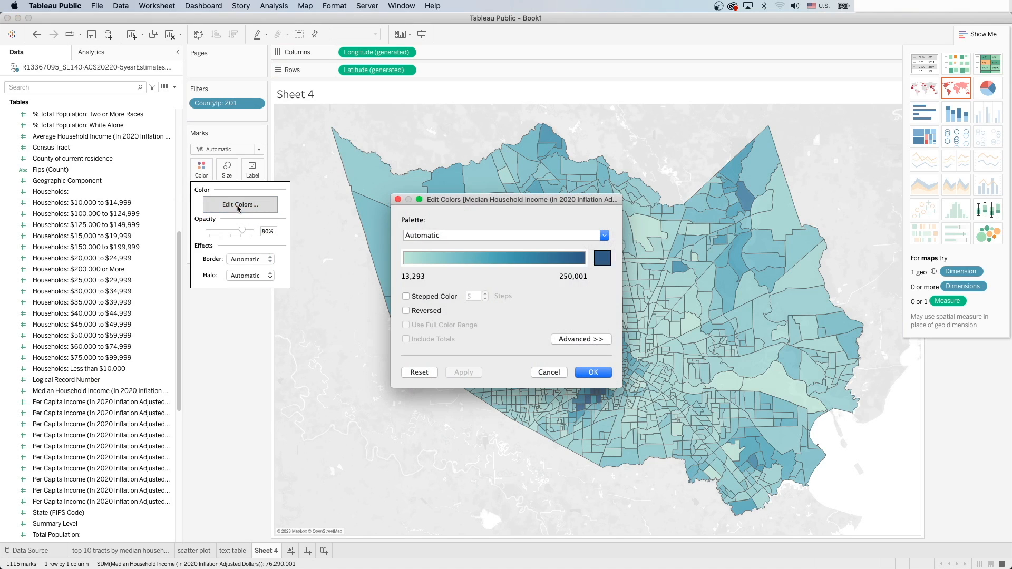
click(605, 237)
click(559, 320)
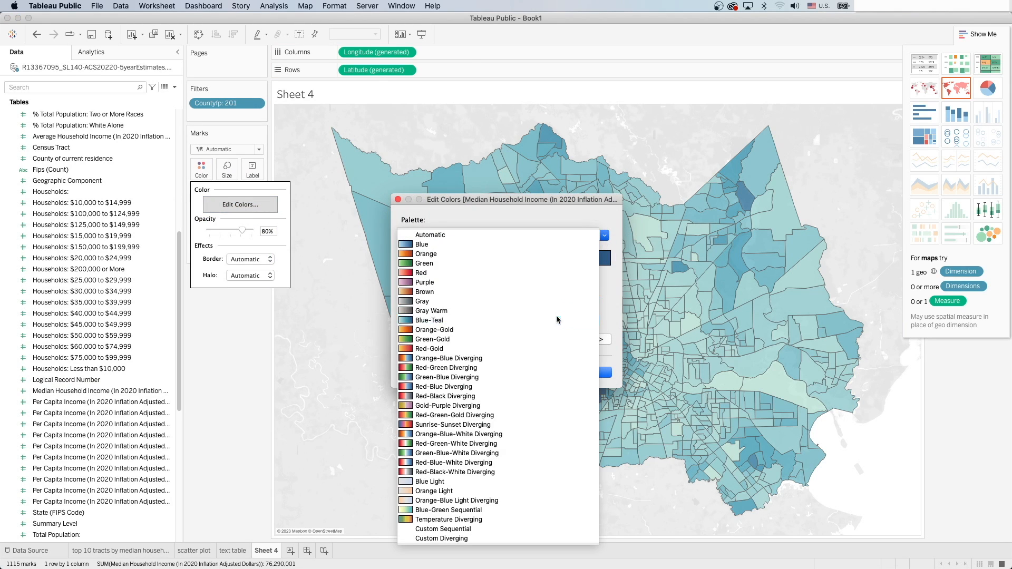
click(405, 297)
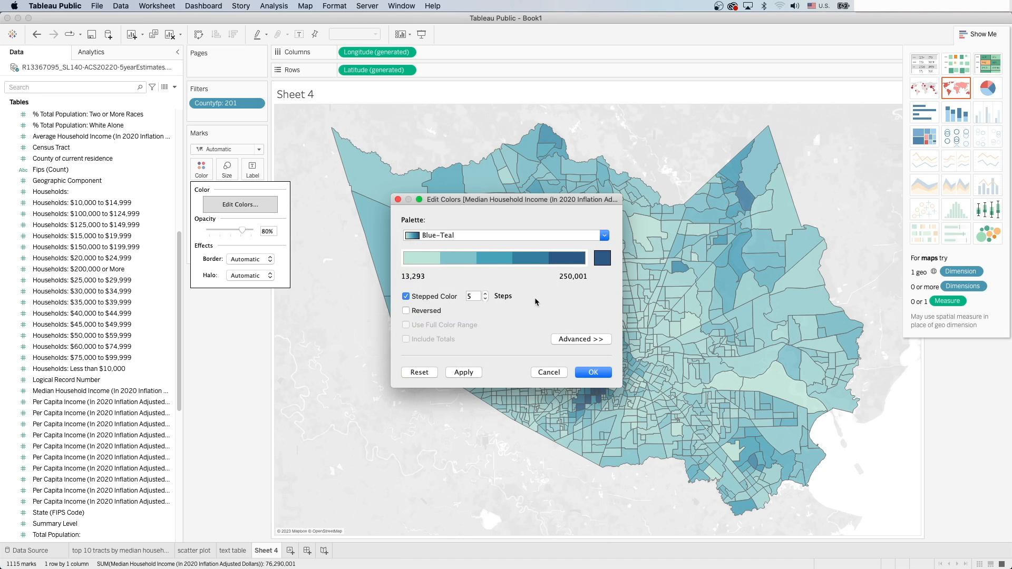
click(595, 375)
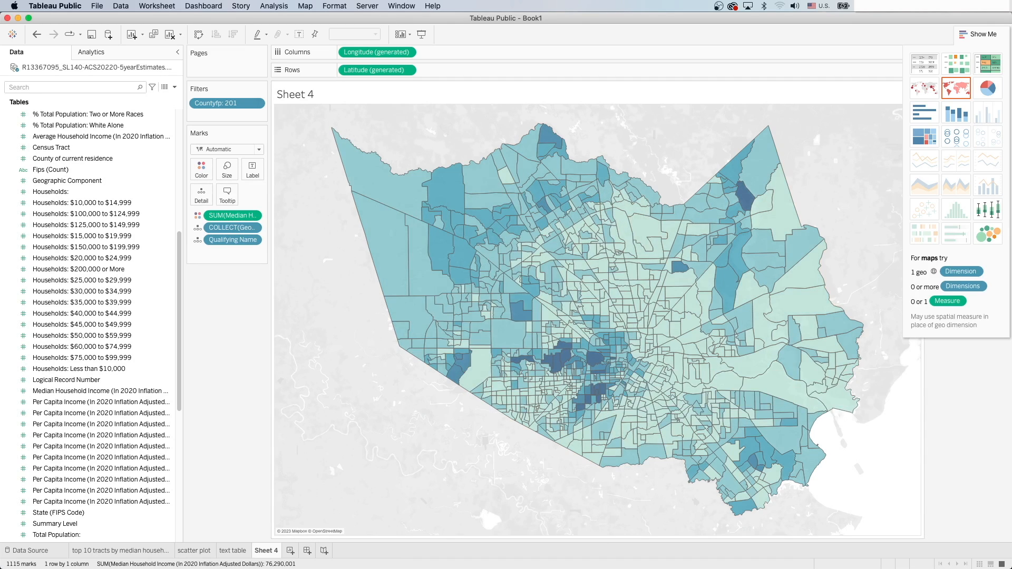
click(979, 38)
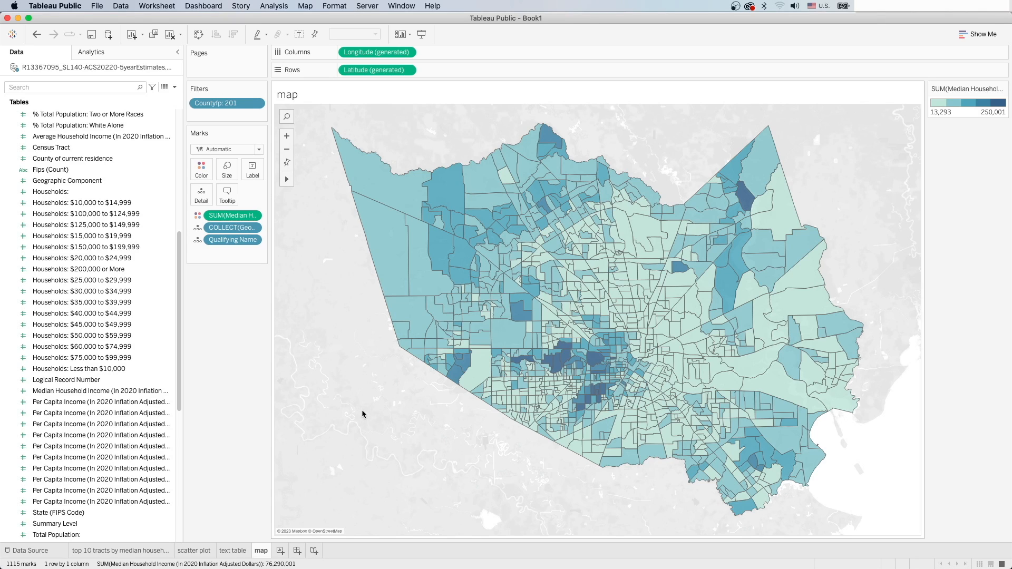
Create a new dashboard and set its fixed size to Full Screen (1024 x 768).
click(297, 551)
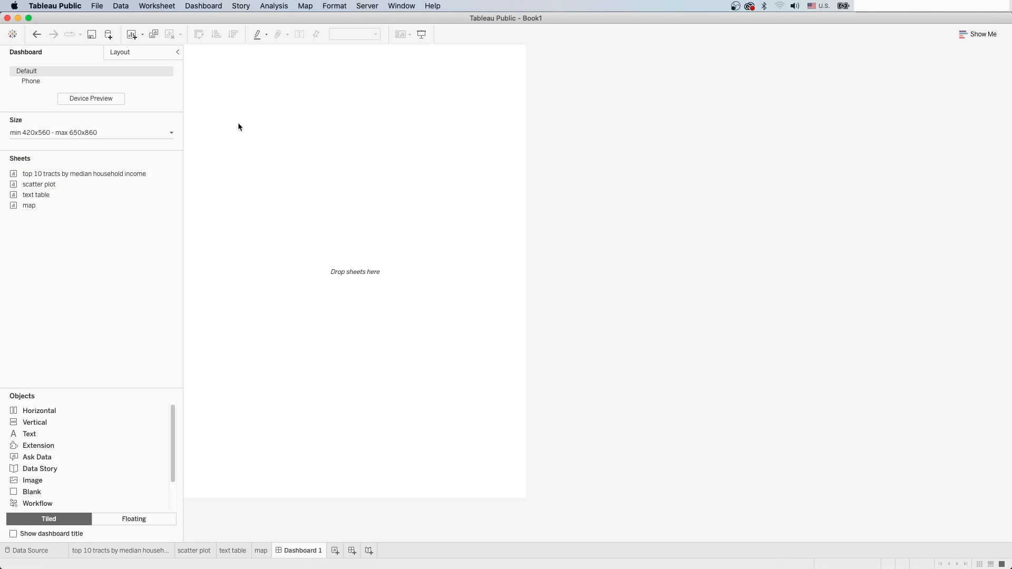
click(174, 134)
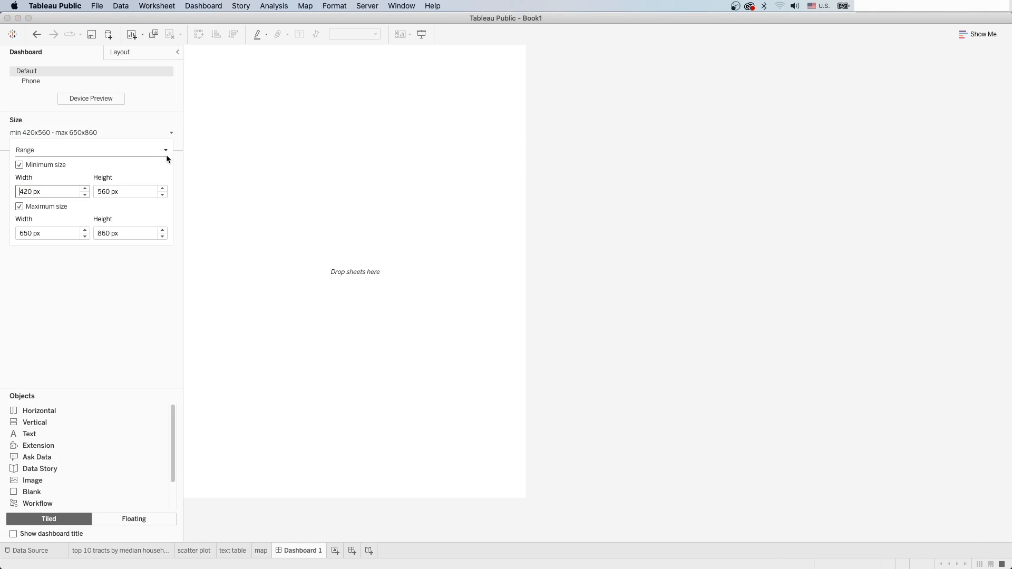
click(166, 154)
click(156, 160)
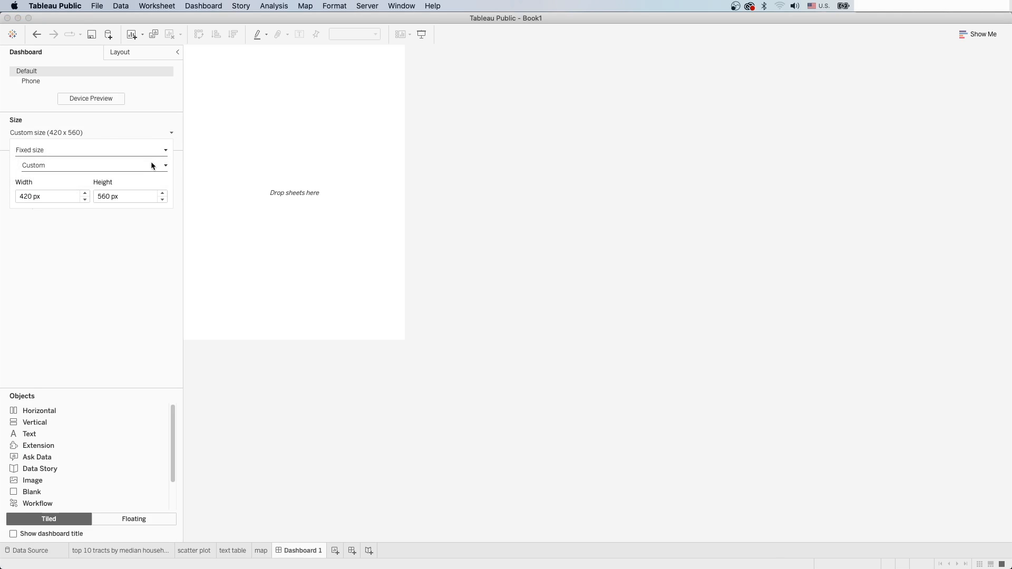
click(166, 164)
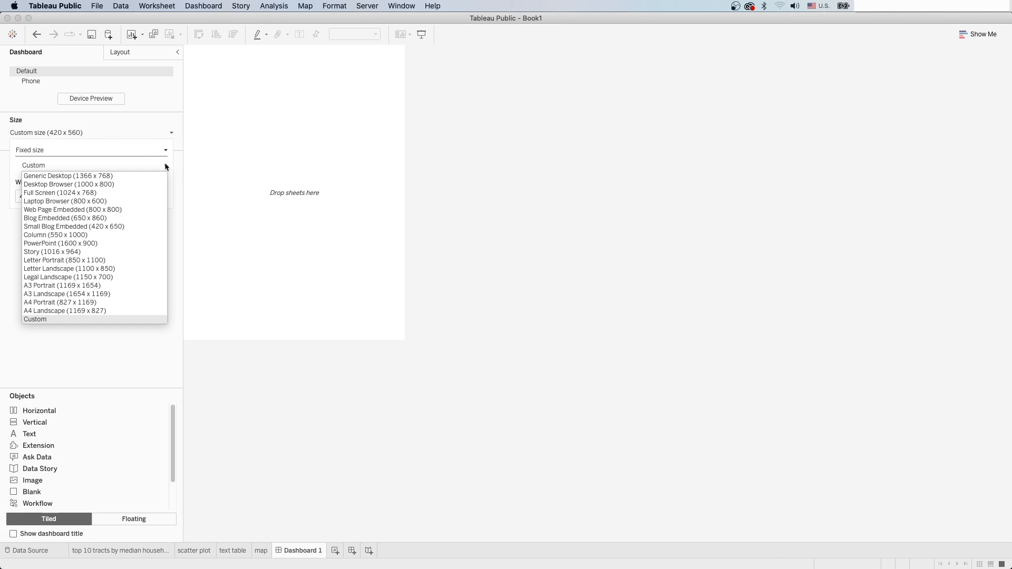
click(145, 193)
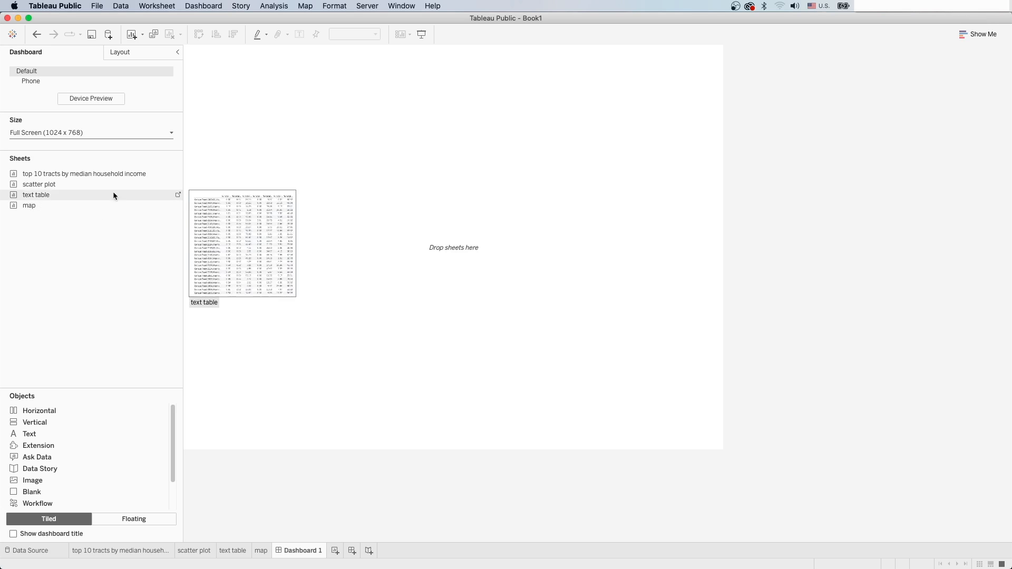
Lay out the dashboard with the top 10 tracts bar chart above the map and the text table beside the bar chart.
mouse_move(116, 190)
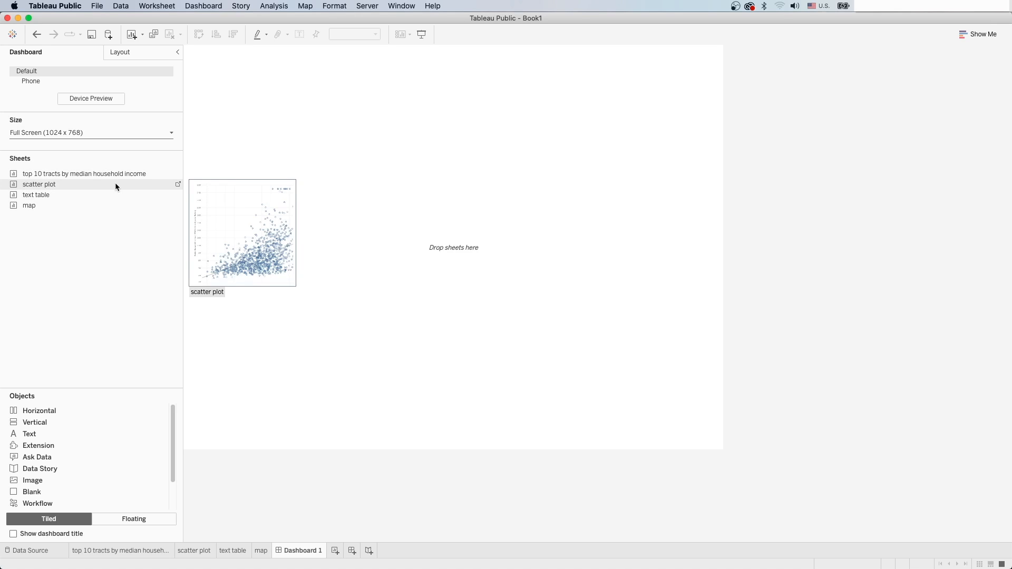
mouse_move(94, 210)
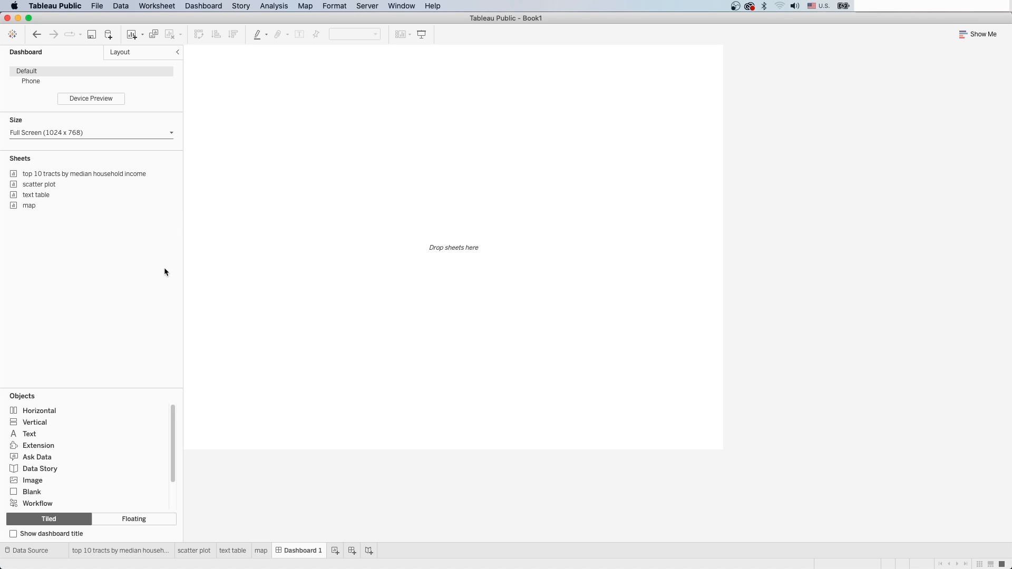
mouse_move(61, 174)
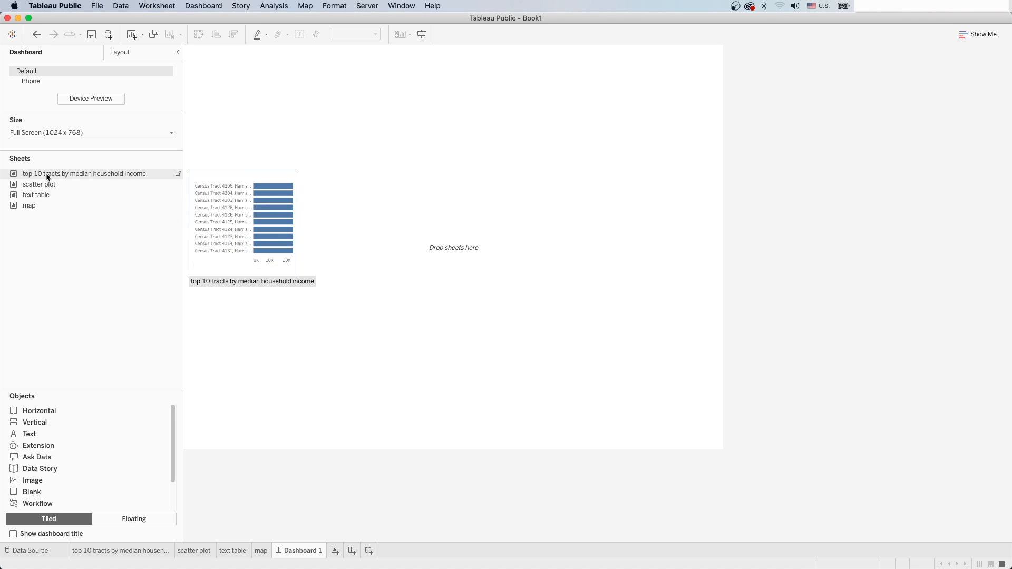
drag(47, 177, 292, 93)
drag(40, 205, 372, 298)
drag(174, 194, 540, 132)
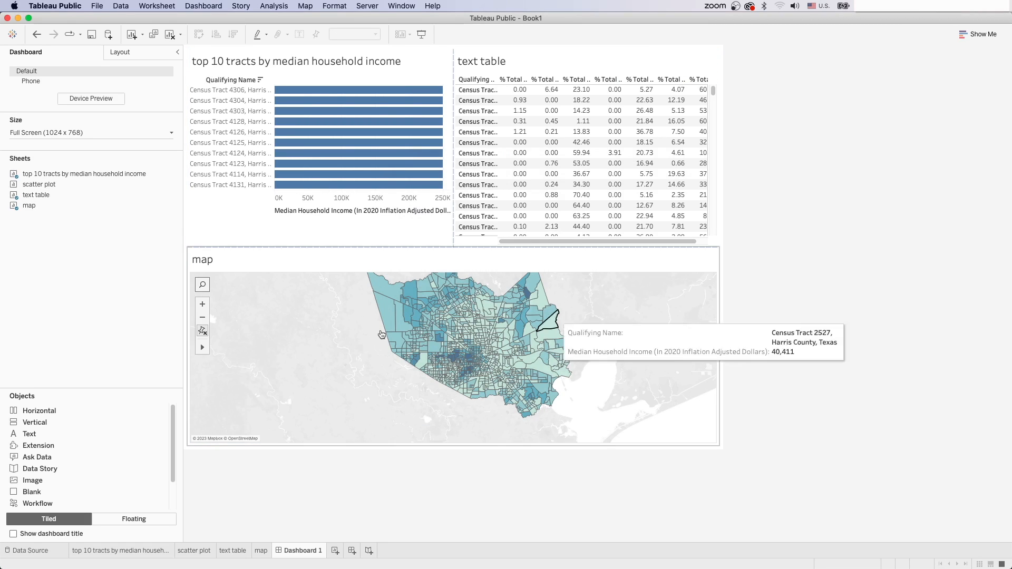
Open the map worksheet from the dashboard and set its background map style to Streets.
mouse_move(106, 210)
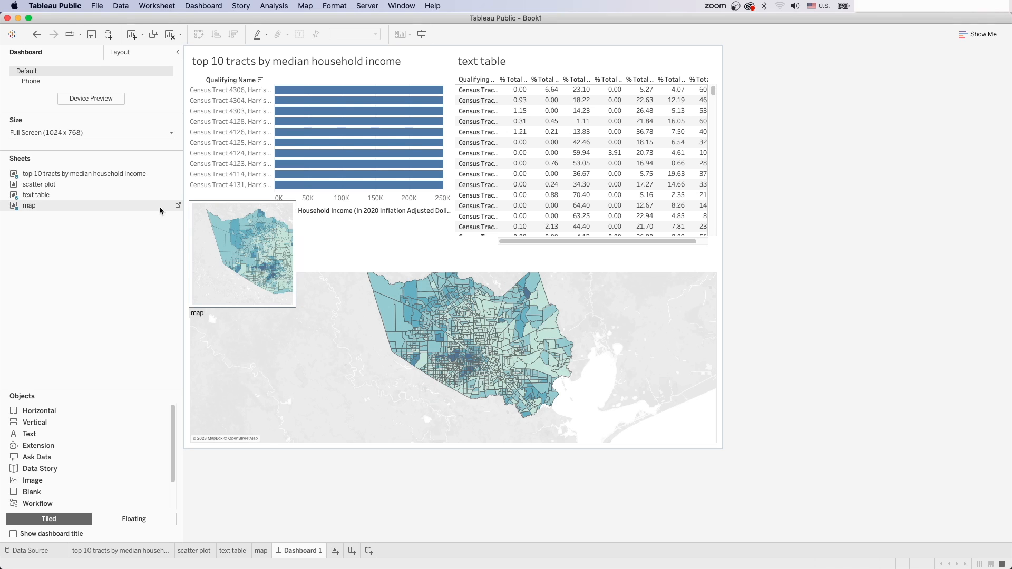
click(178, 206)
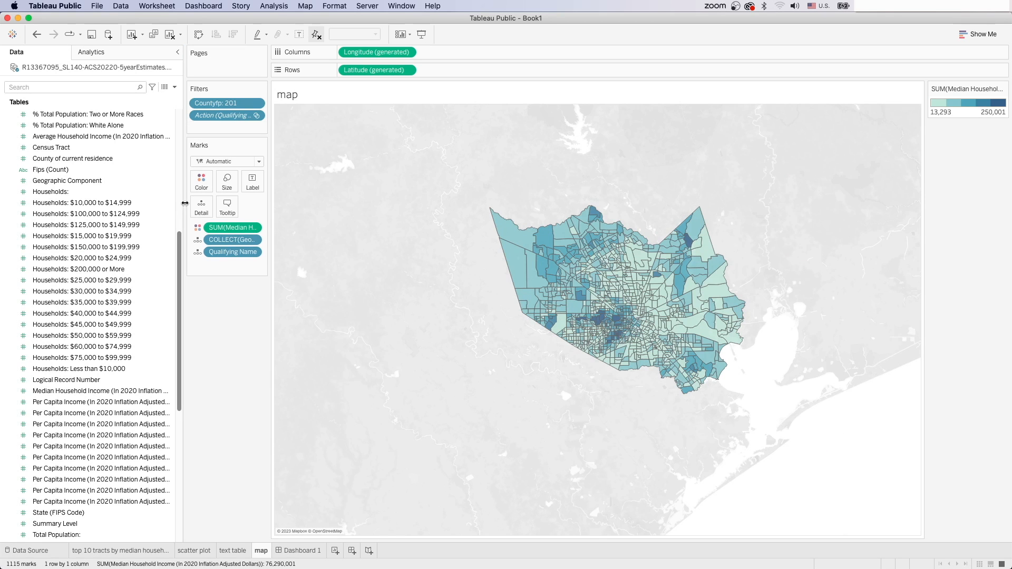
click(305, 6)
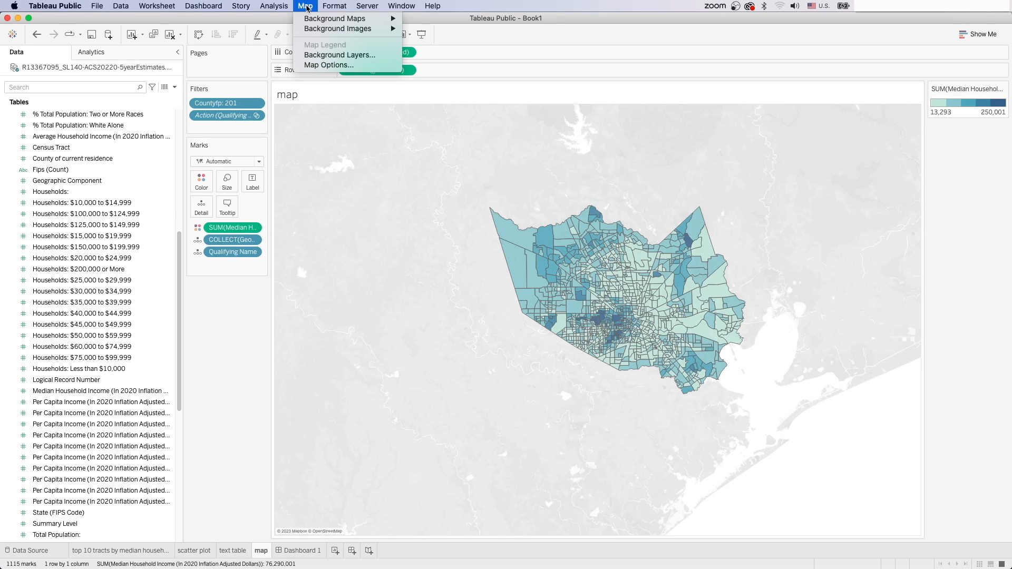
click(329, 55)
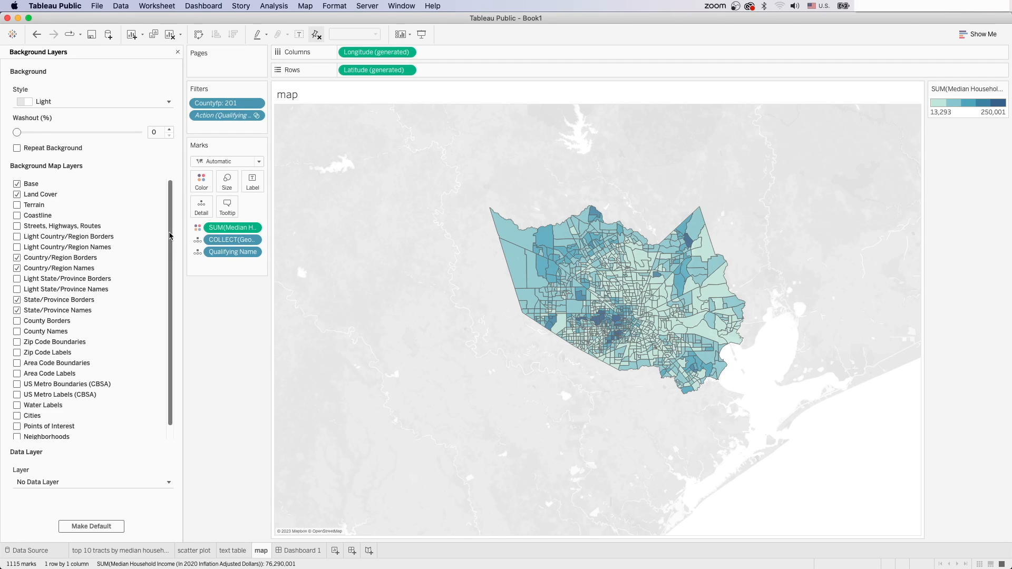
click(170, 103)
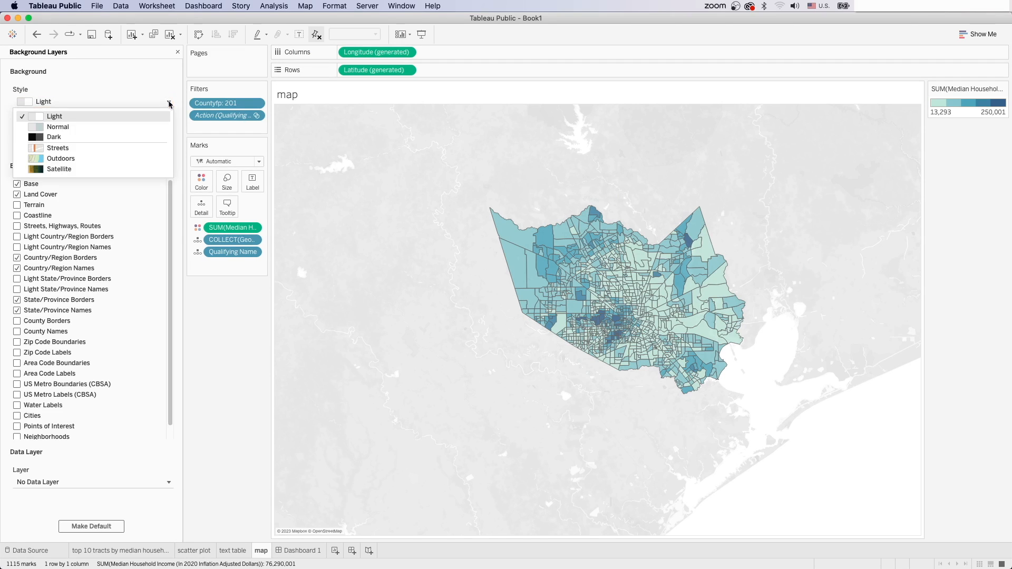
click(58, 148)
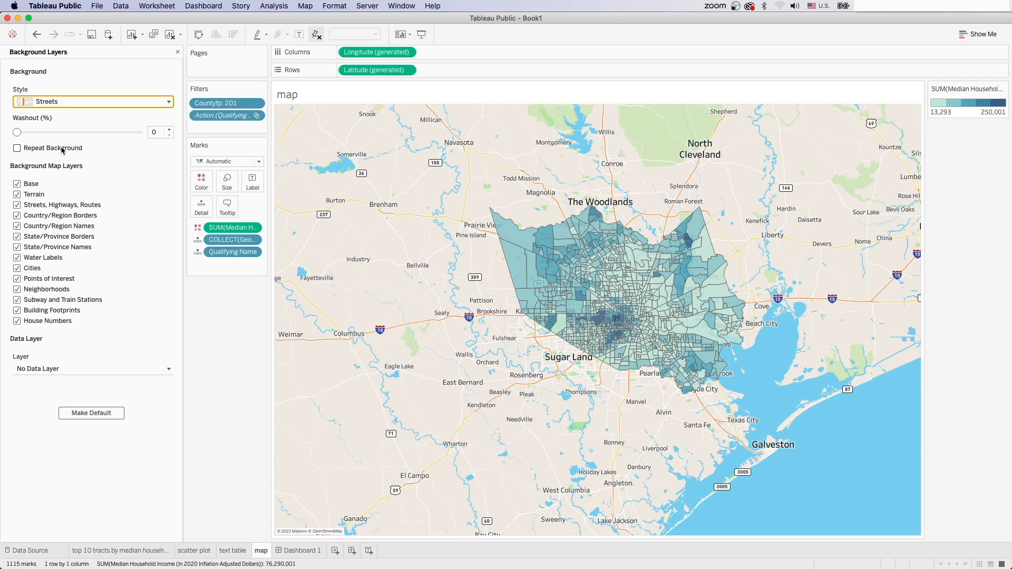
Return to Dashboard 1 and widen the text table by narrowing the adjacent top 10 tracts bar chart.
click(299, 551)
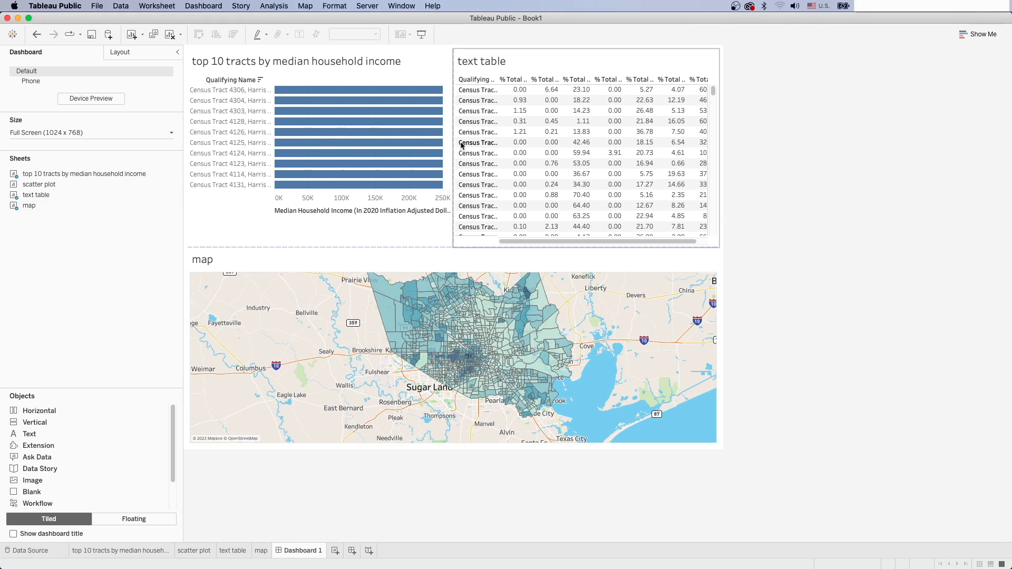
drag(454, 138, 383, 132)
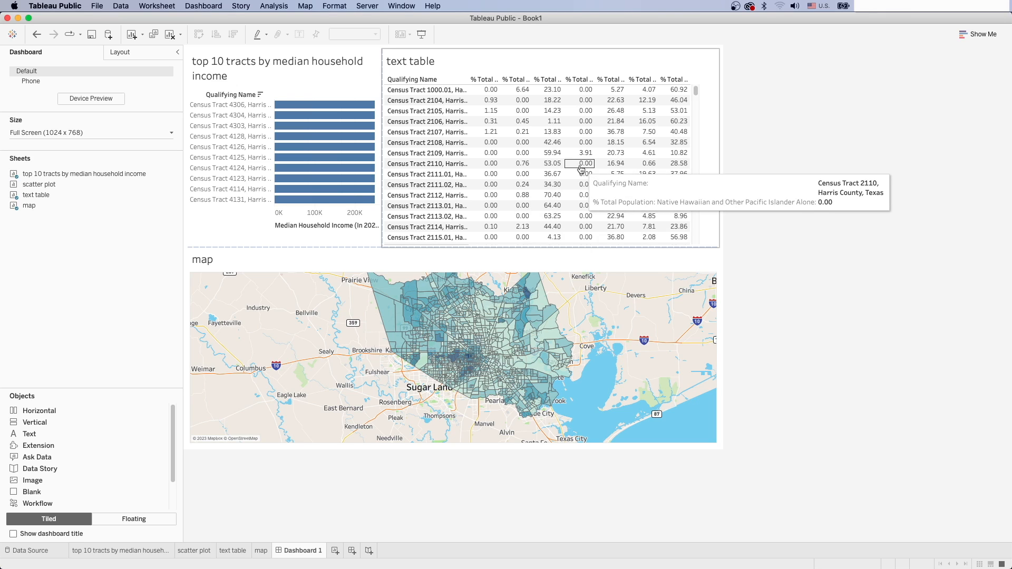
Select the Census Tract 4306 bar and use the top 10 tracts bar chart as a filter for the other dashboard sheets.
click(296, 106)
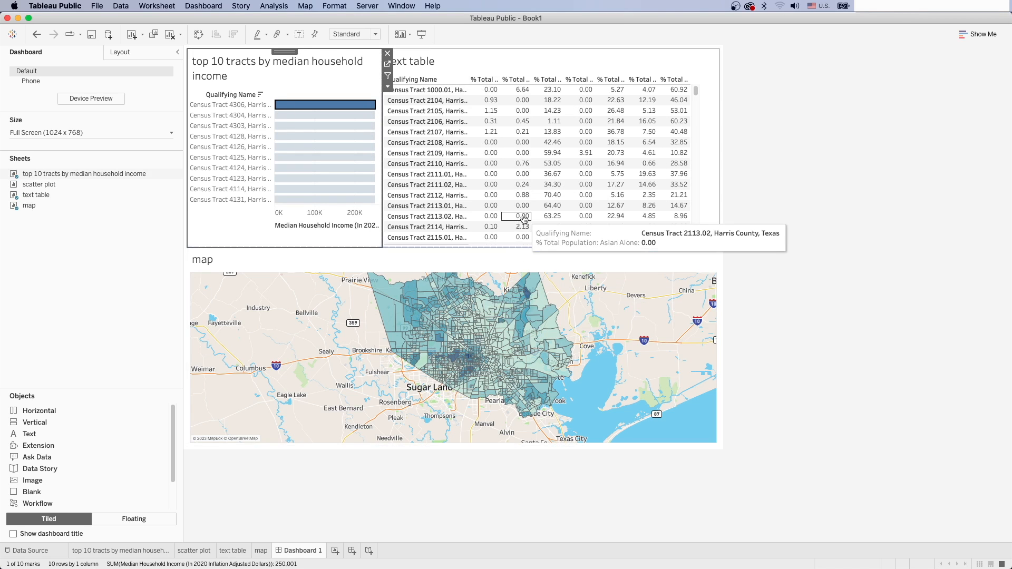
click(318, 106)
click(318, 106)
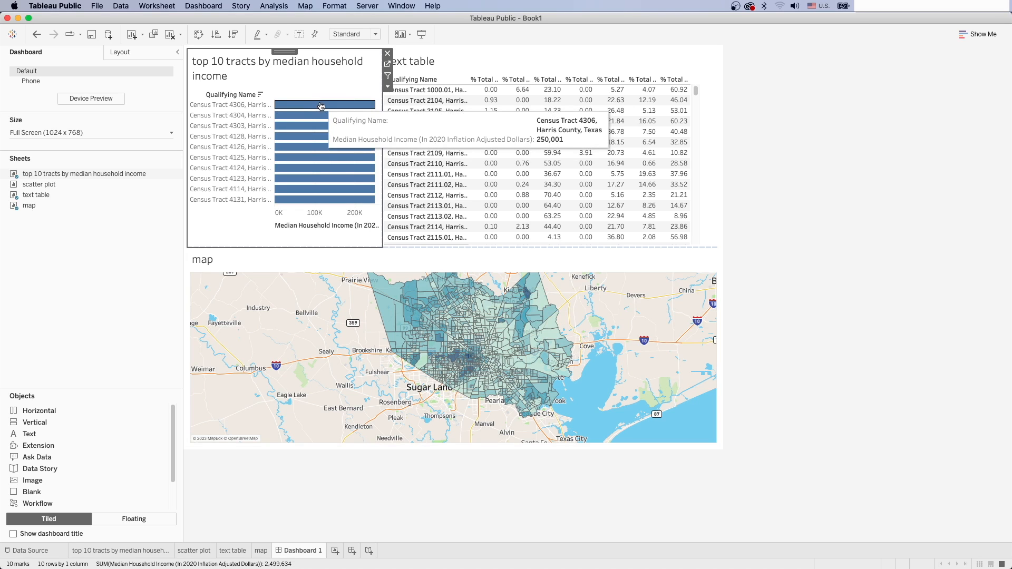
click(310, 106)
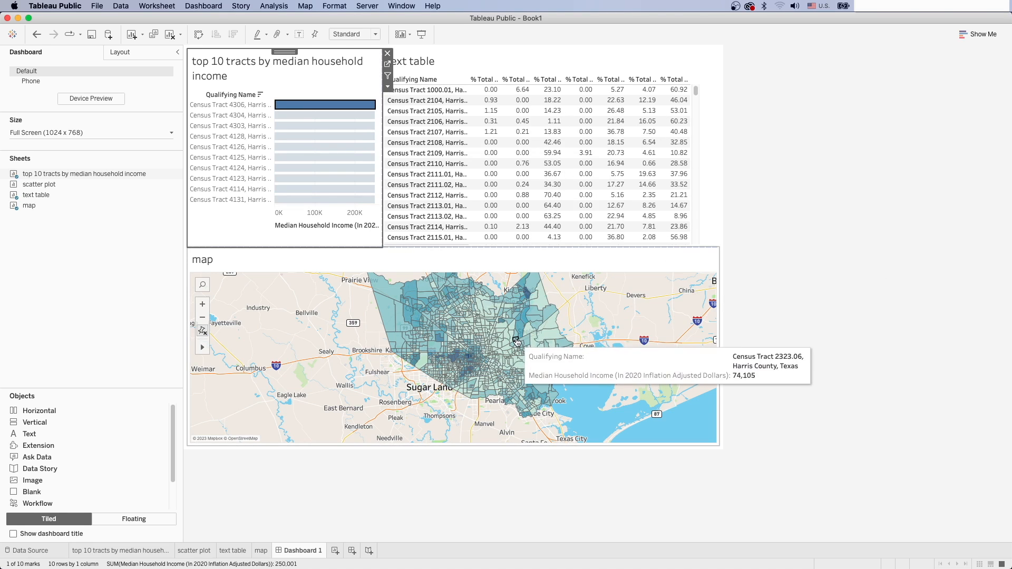
click(388, 76)
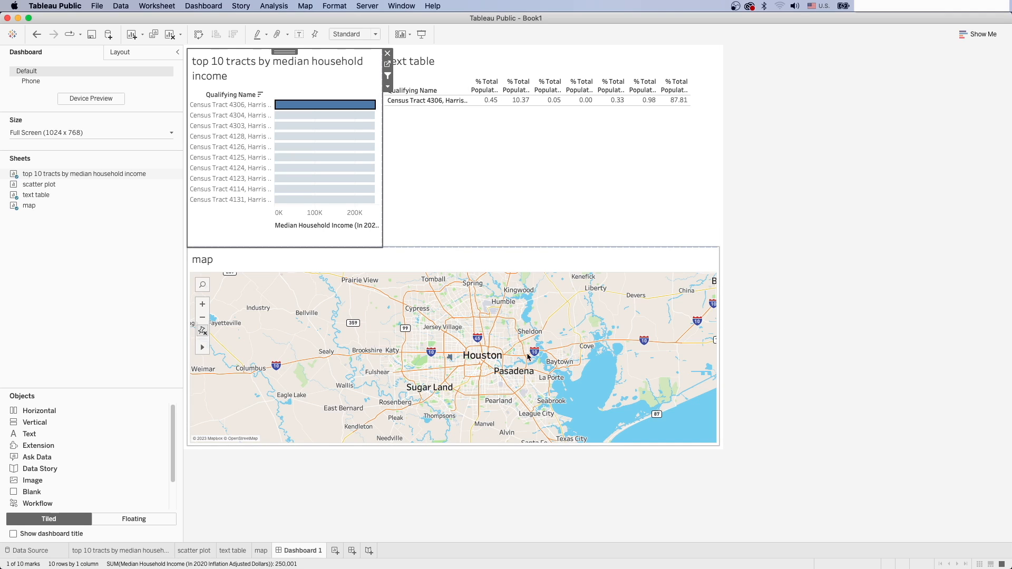
Add the Census Tract 4304 and 4303 bars to the selection and enlarge the map around the filtered tracts.
mouse_move(320, 108)
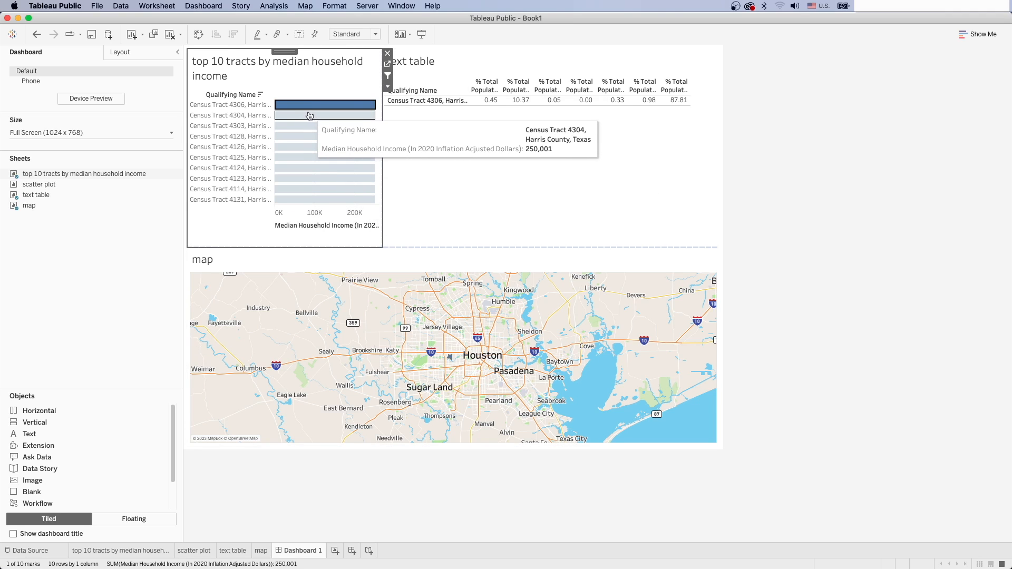
super+click(309, 115)
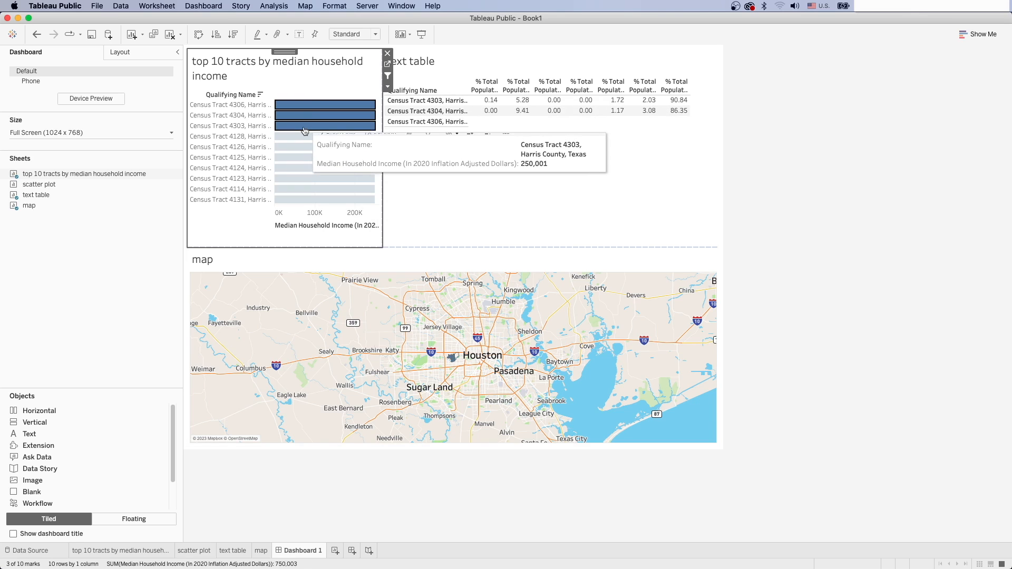
super+click(305, 127)
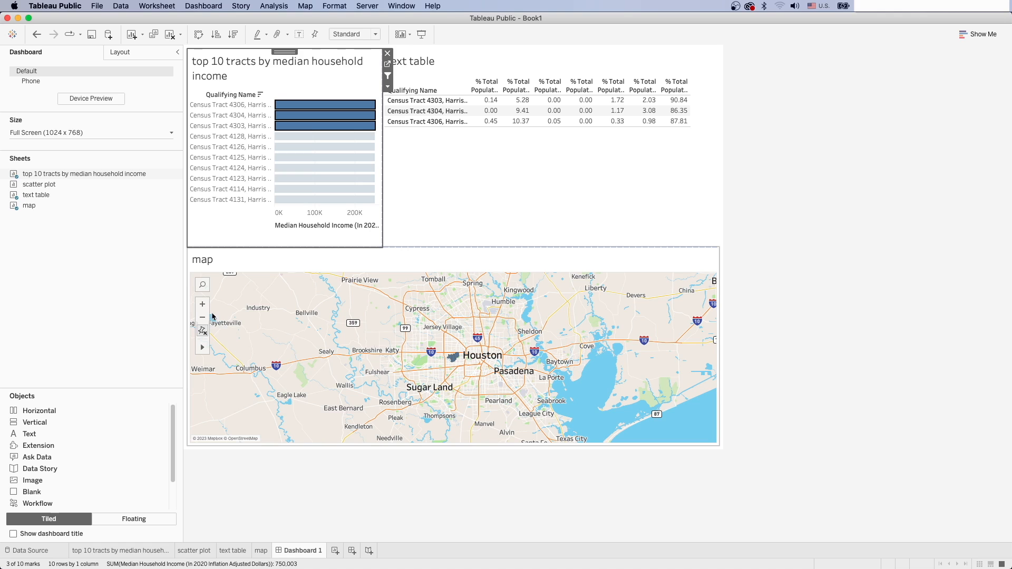
click(203, 305)
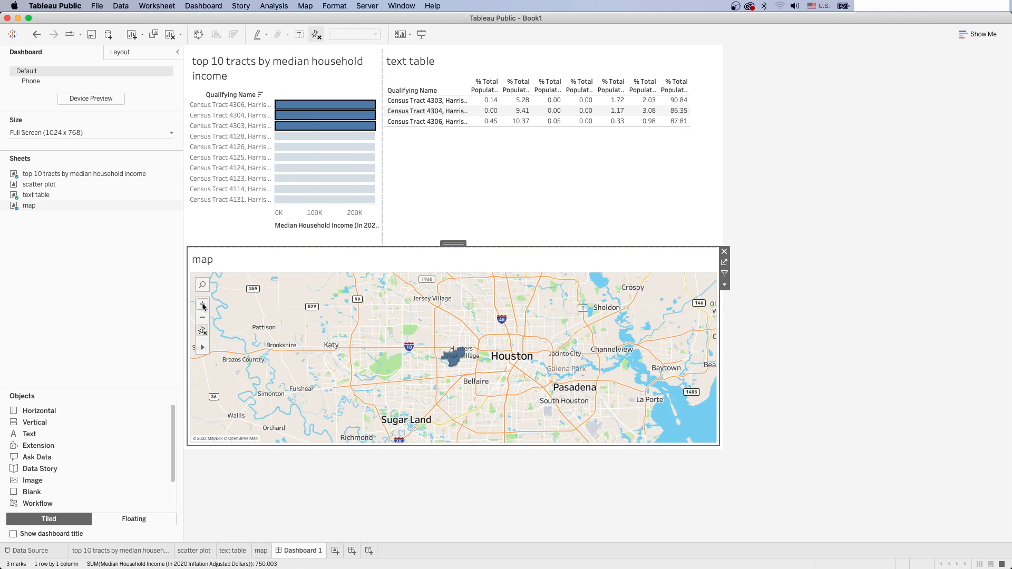
click(203, 306)
mouse_move(457, 354)
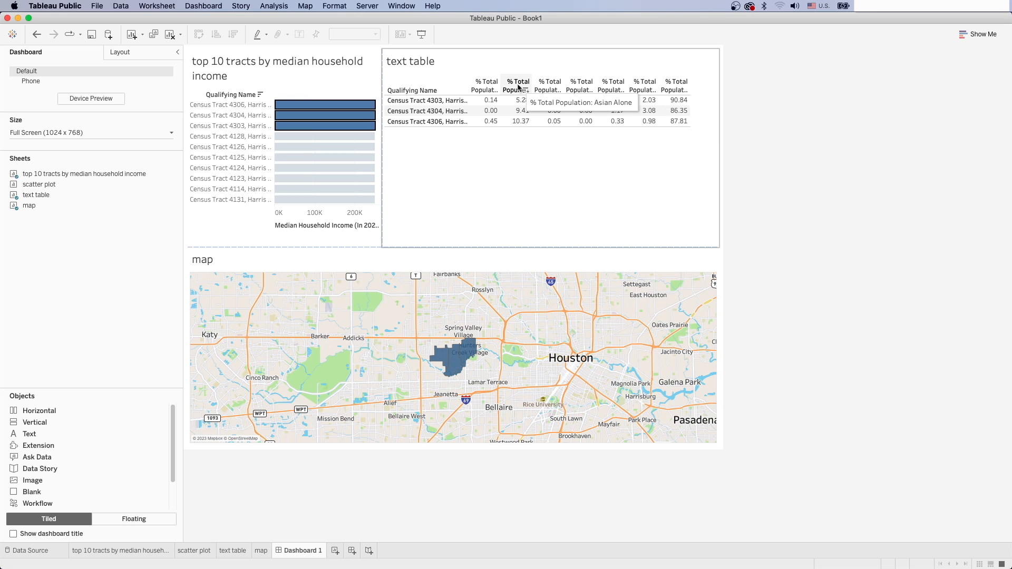
Filter the dashboard to Census Tract 4303 alone, clear the bar selection, and return the map to its county-wide extent.
click(521, 211)
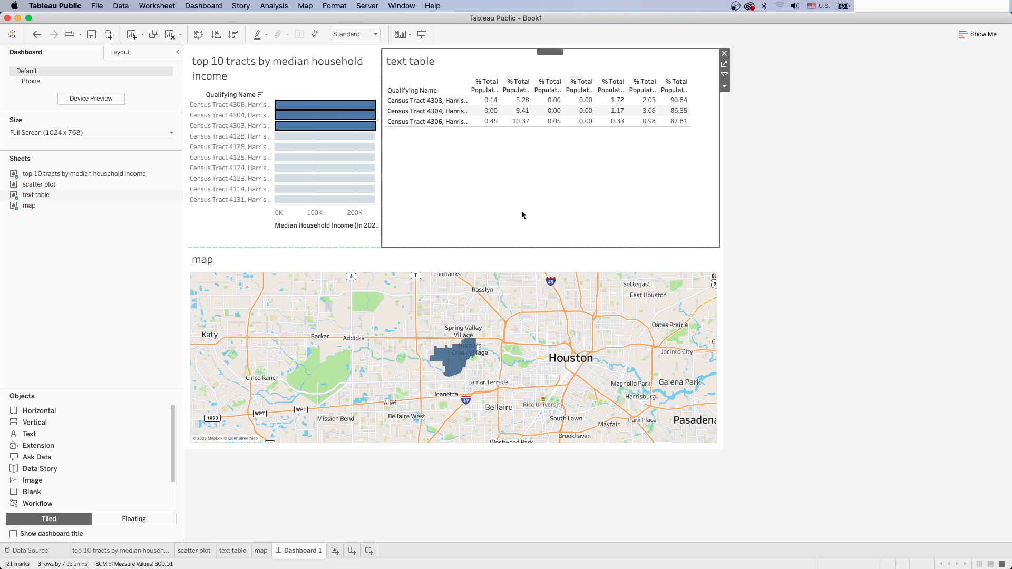
click(342, 127)
click(342, 127)
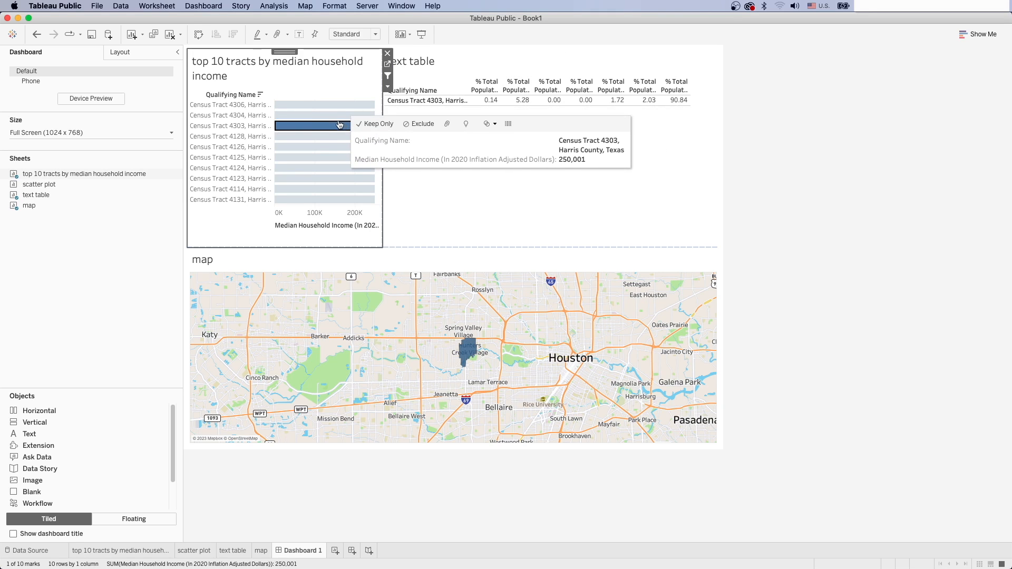
click(336, 125)
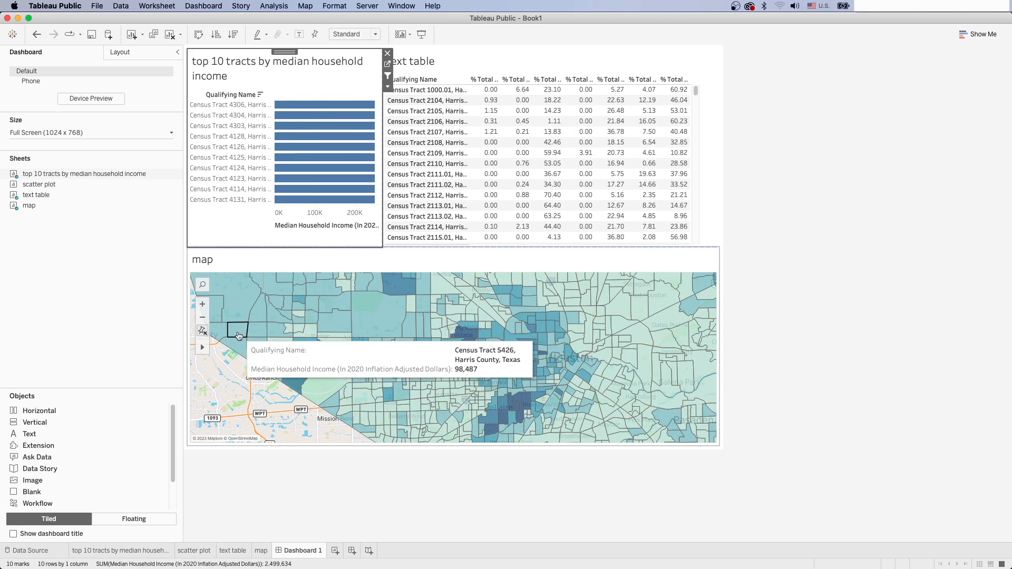
click(202, 318)
click(203, 318)
click(814, 273)
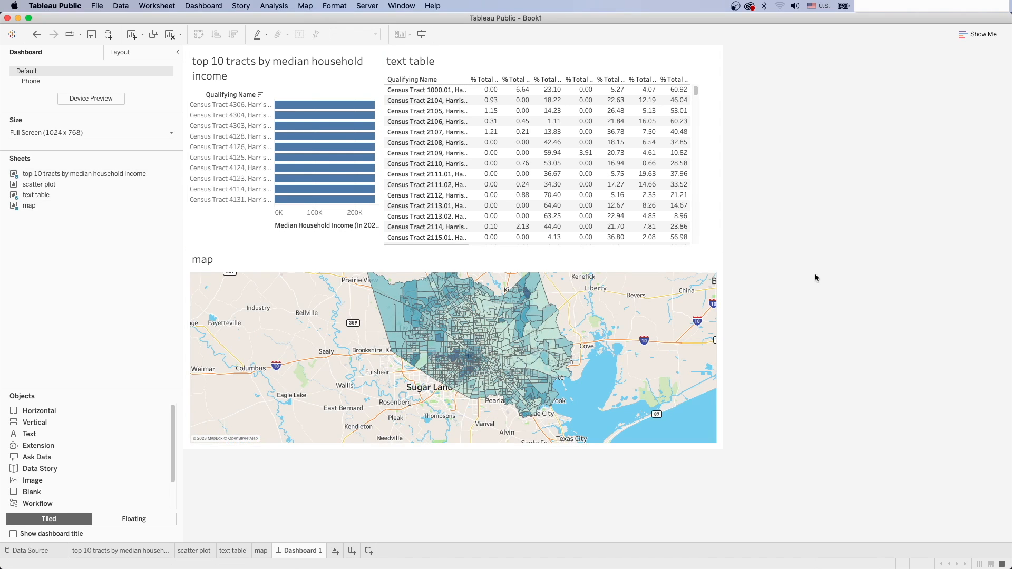
Publish the workbook to Tableau Public with the title DSS-ACS2020.
click(98, 7)
click(138, 65)
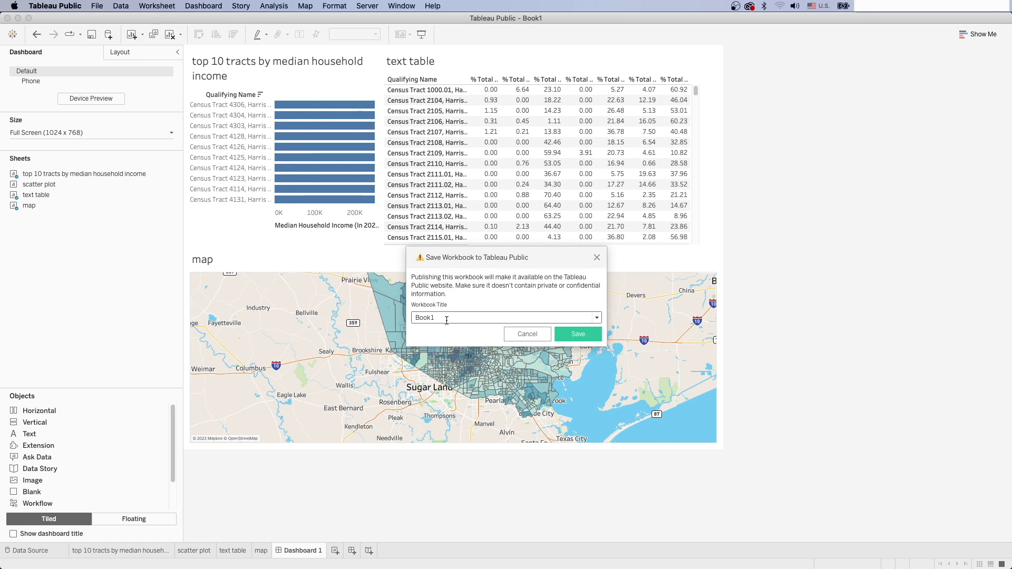
drag(446, 319, 385, 315)
text(DSS-ACS2020)
click(563, 330)
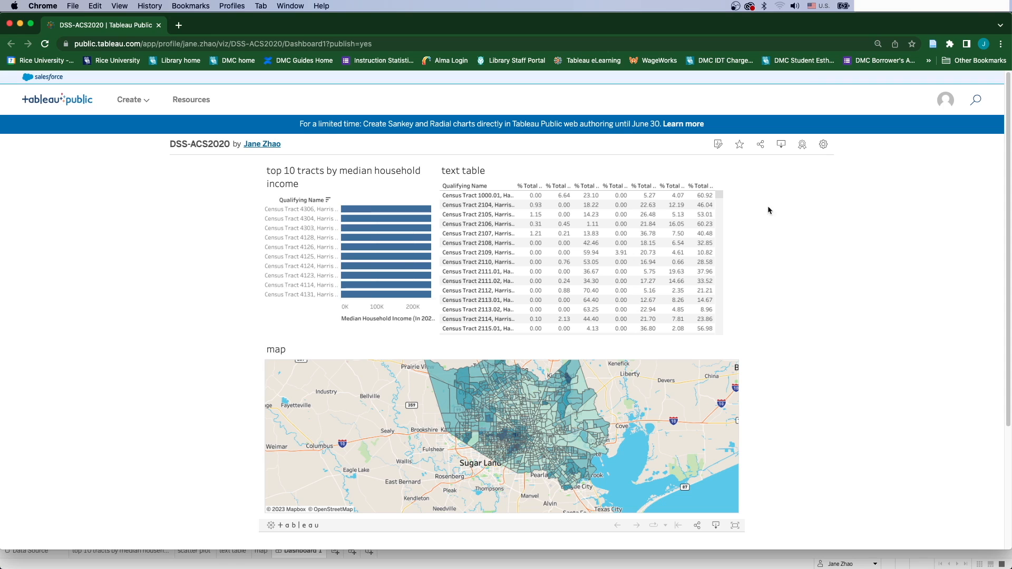
Open the sharing options of the published DSS-ACS2020 dashboard and select its link and embed code.
click(760, 146)
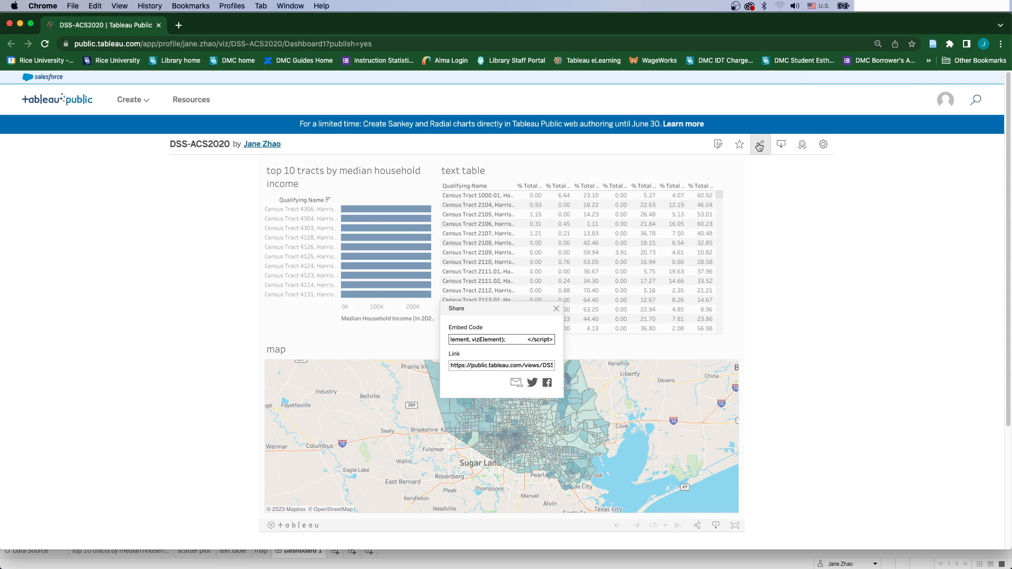
click(493, 367)
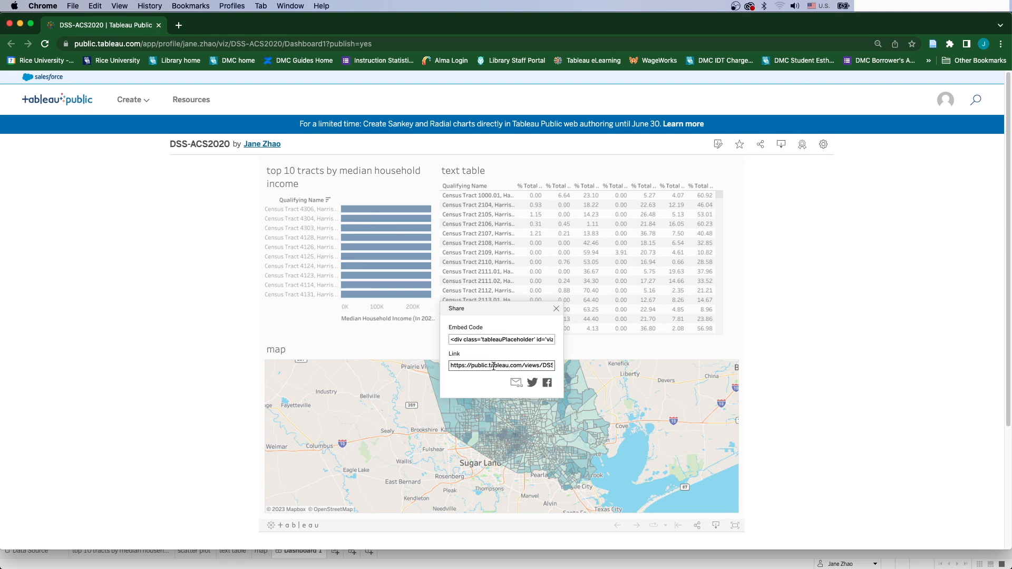
click(472, 338)
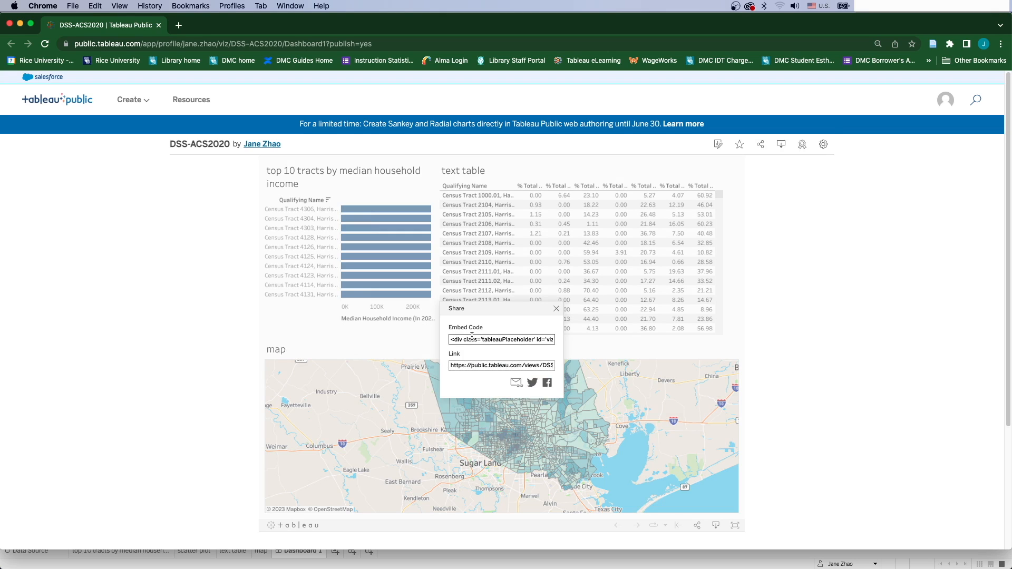